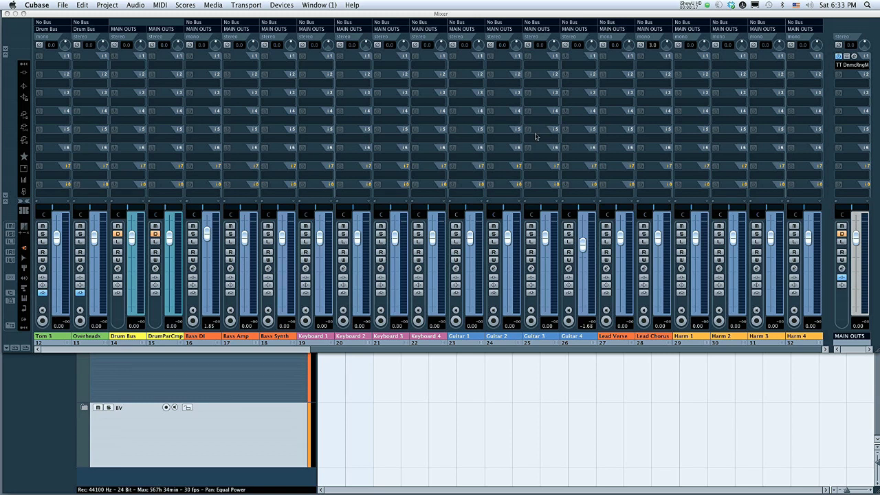
Step: Review the mixer routing, with Tom 3 and Overheads on the Drum Bus, and open the Devices menu
drag(570, 350, 353, 352)
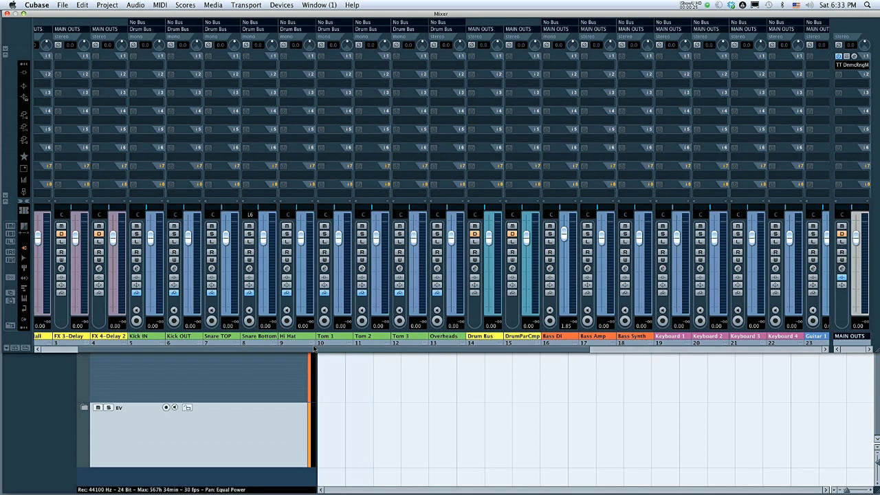
drag(317, 351, 421, 354)
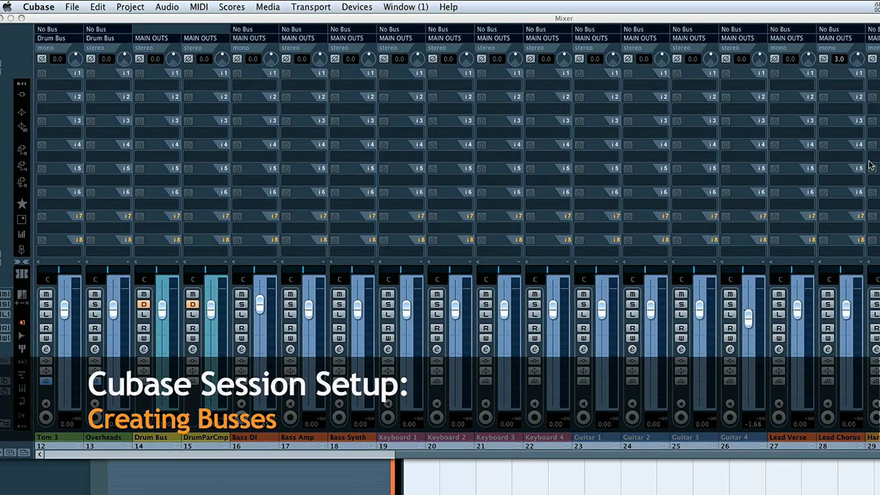
click(347, 5)
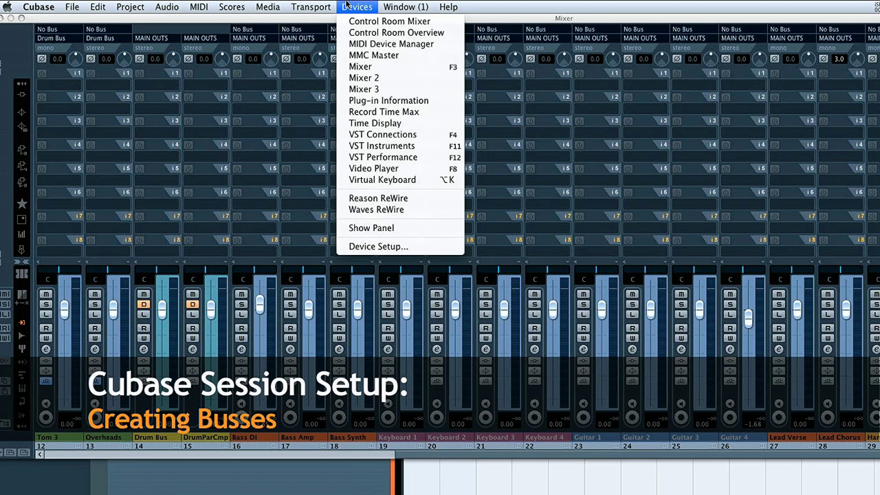
Step: Open VST Connections, move it aside, and start a new bus on the Outputs page
click(393, 135)
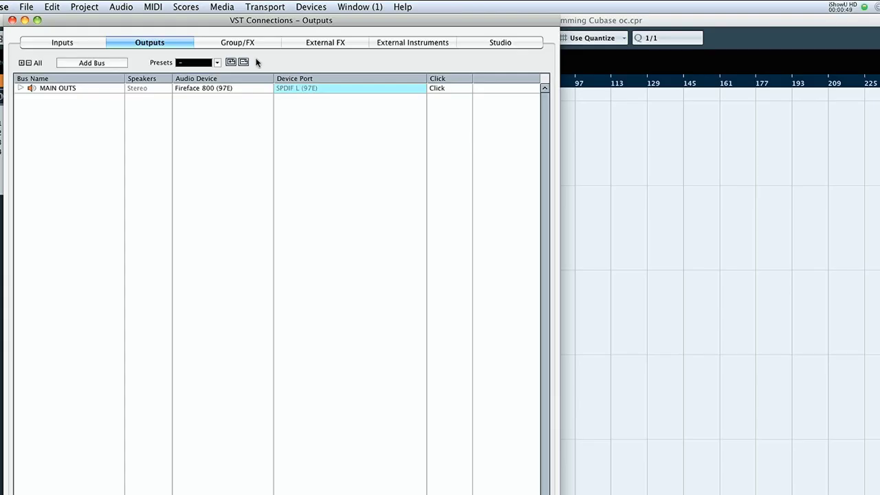
drag(249, 20, 531, 36)
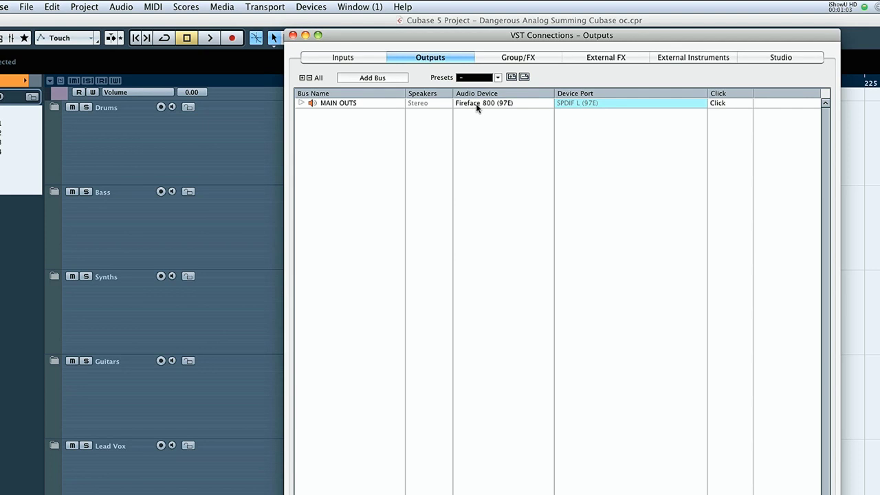
click(373, 78)
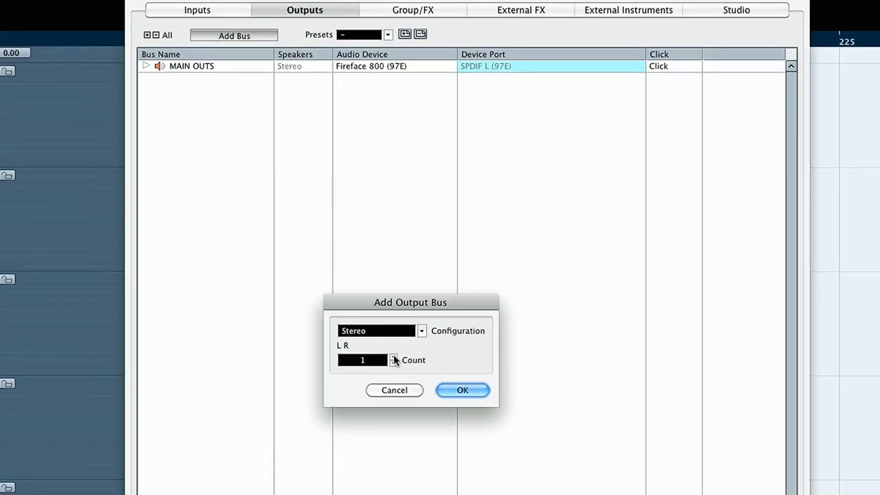
Step: Add 8 Stereo output buses, Stereo Out through Stereo Out 8, on the Fireface 800
click(394, 358)
click(394, 358)
click(394, 358)
click(394, 357)
click(394, 358)
click(394, 357)
click(394, 358)
click(471, 391)
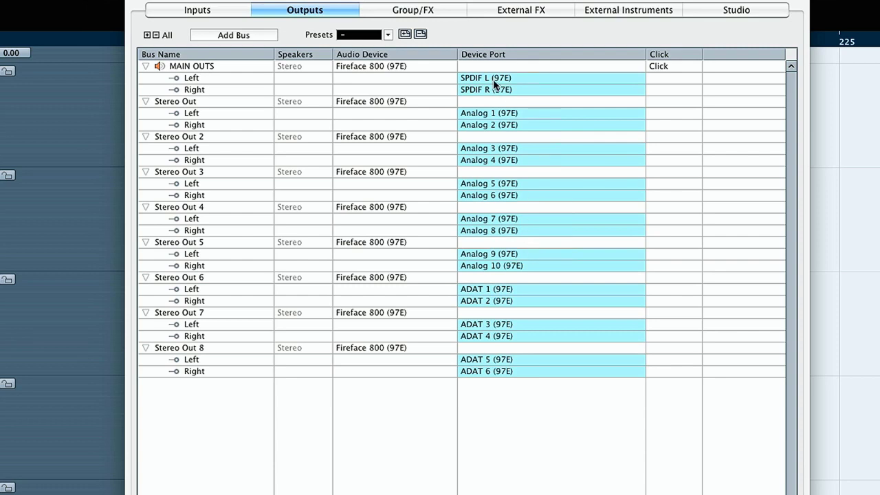
drag(491, 78, 450, 70)
Step: Rename the first two Stereo Out buses to DRUM STEM and PERC STEM
double_click(171, 104)
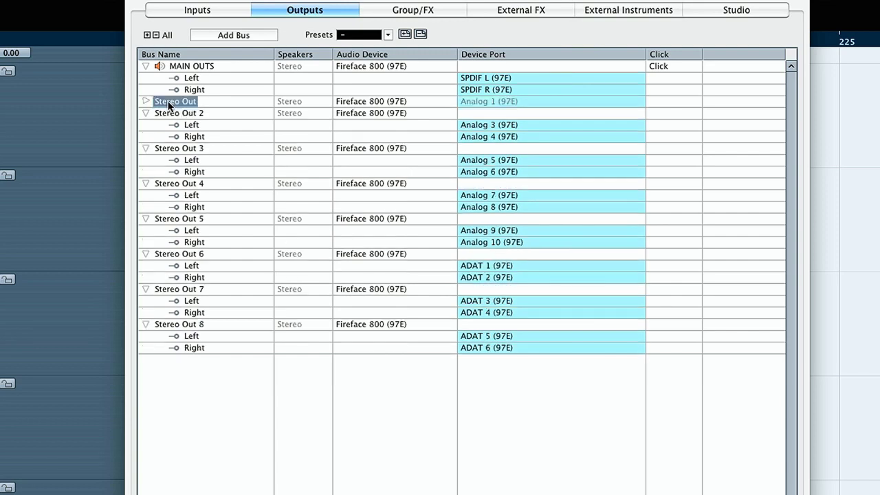
text(DRUM STEM)
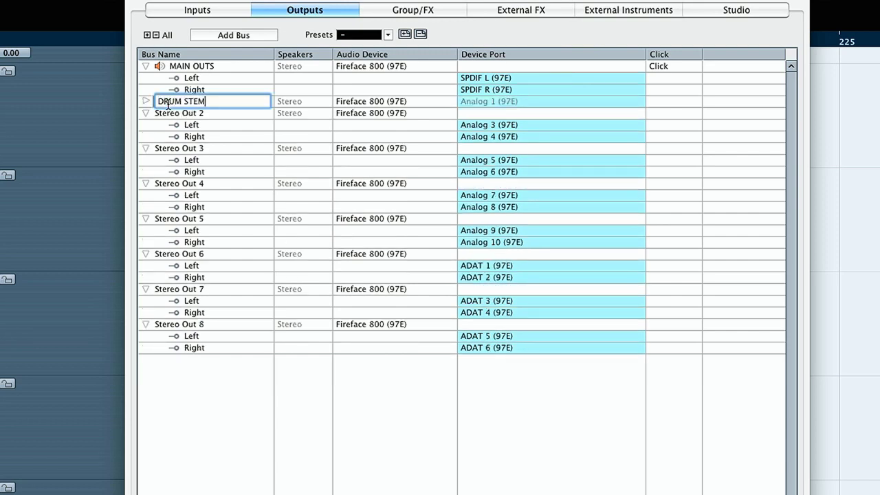
key(Return)
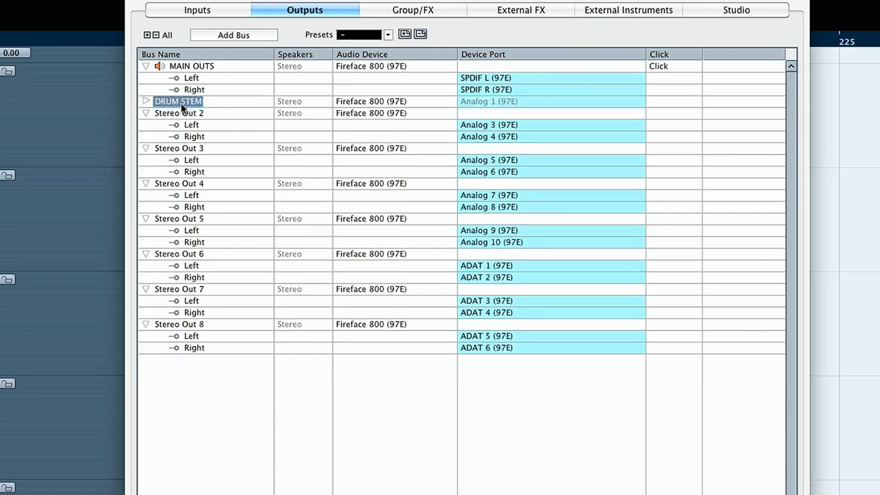
click(145, 101)
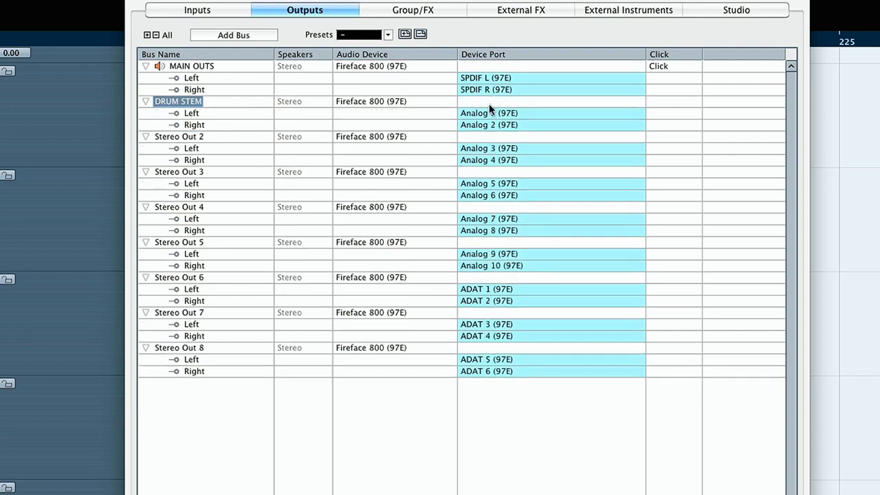
double_click(203, 137)
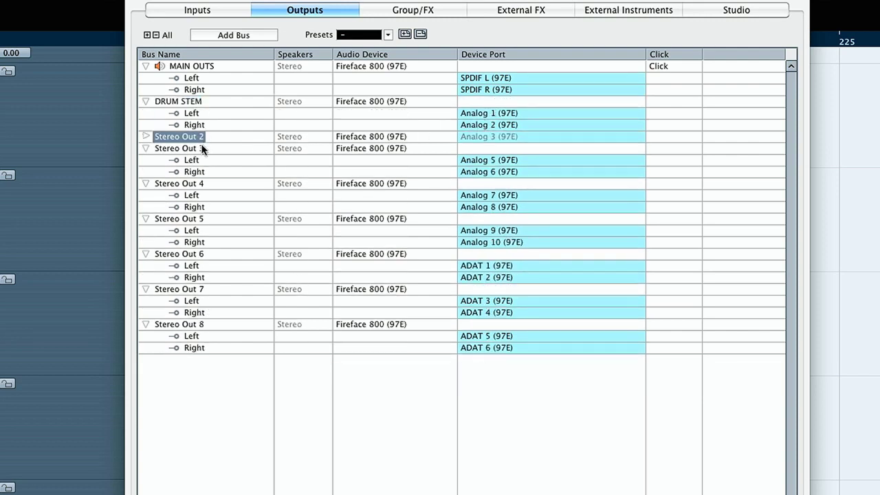
double_click(172, 140)
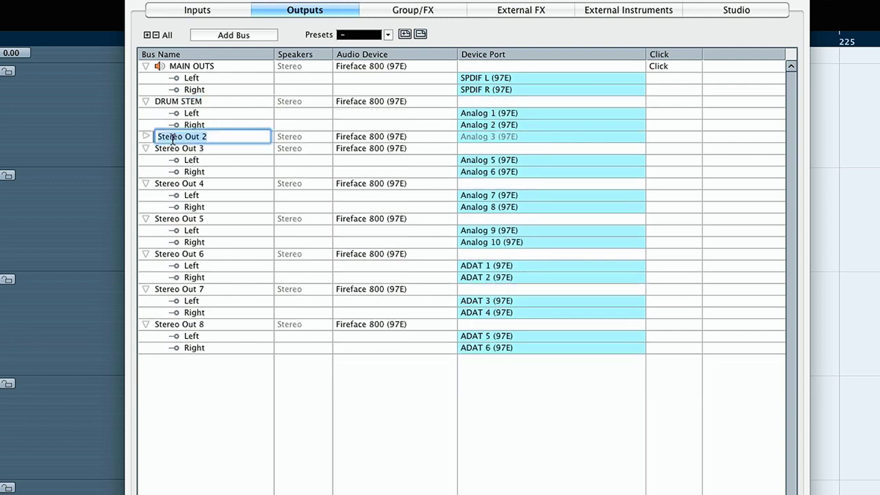
text(PERC STEM)
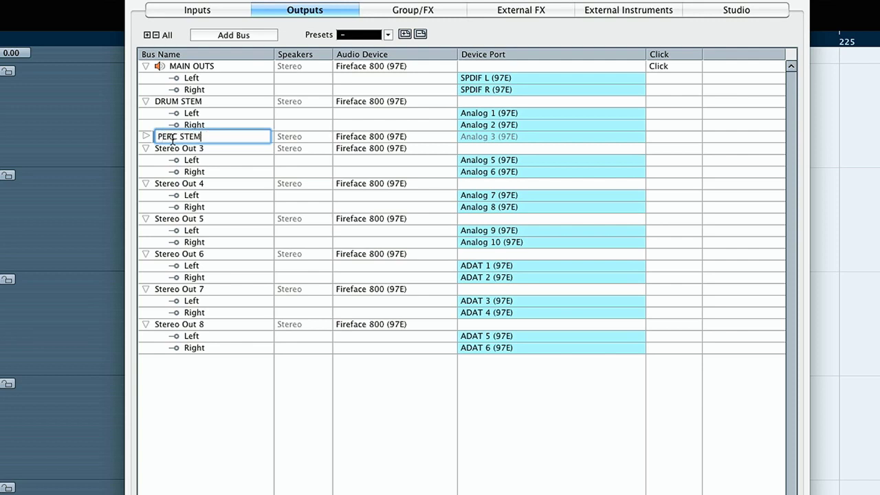
key(Return)
Step: Rename Stereo Out 3, 4 and 5 to BASS STEM, GUIT STEM and KEYBOARD STEM
double_click(171, 148)
double_click(170, 150)
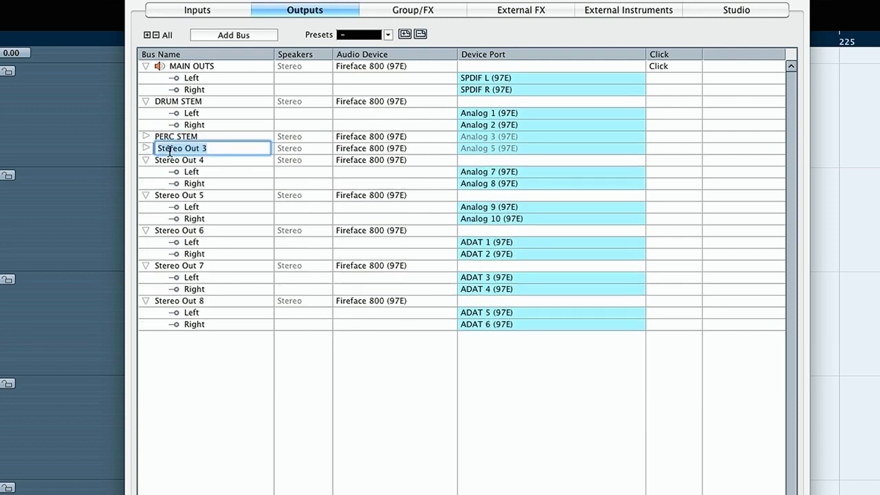
text(BASS STEM)
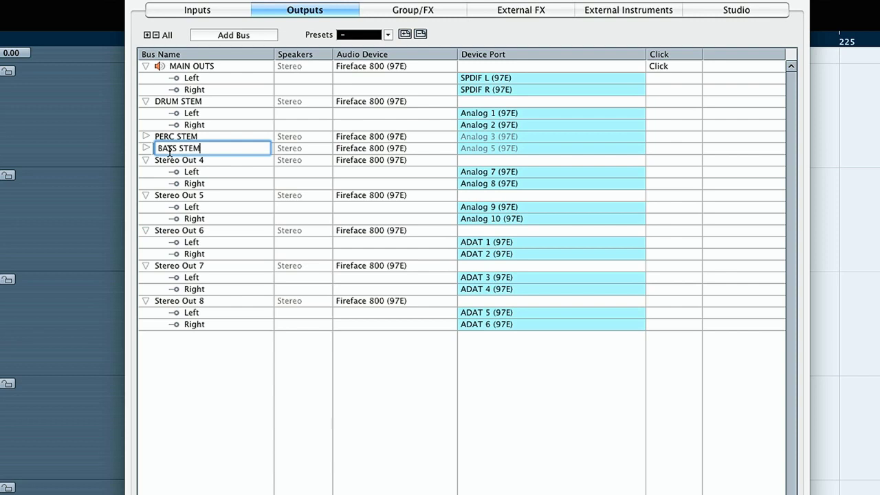
key(Return)
double_click(172, 159)
double_click(174, 160)
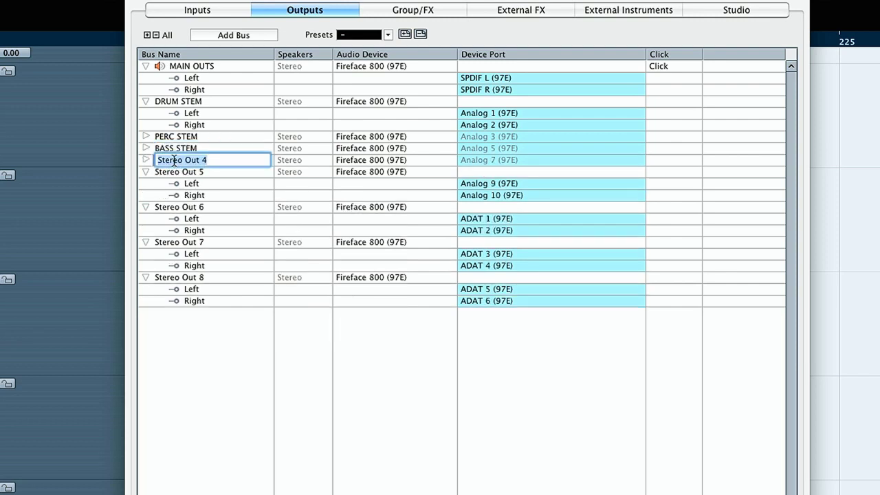
text(GUIT STEM)
key(Return)
double_click(174, 172)
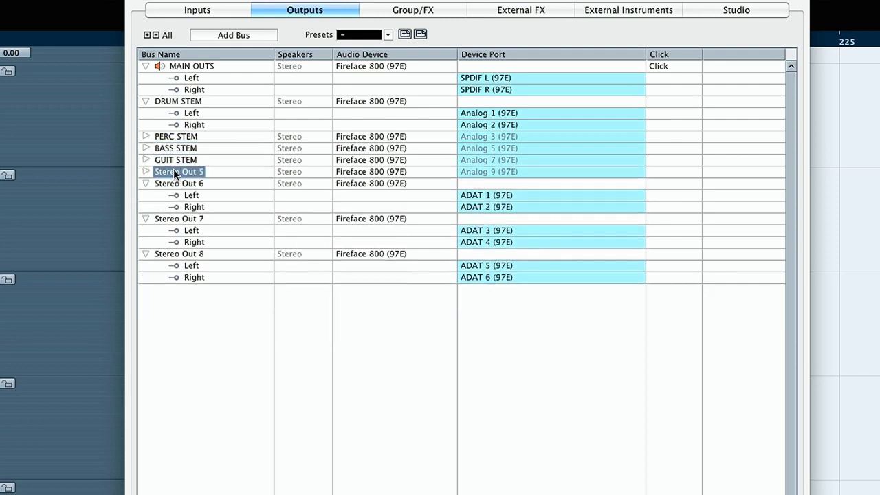
text(KEYBOARD STE)
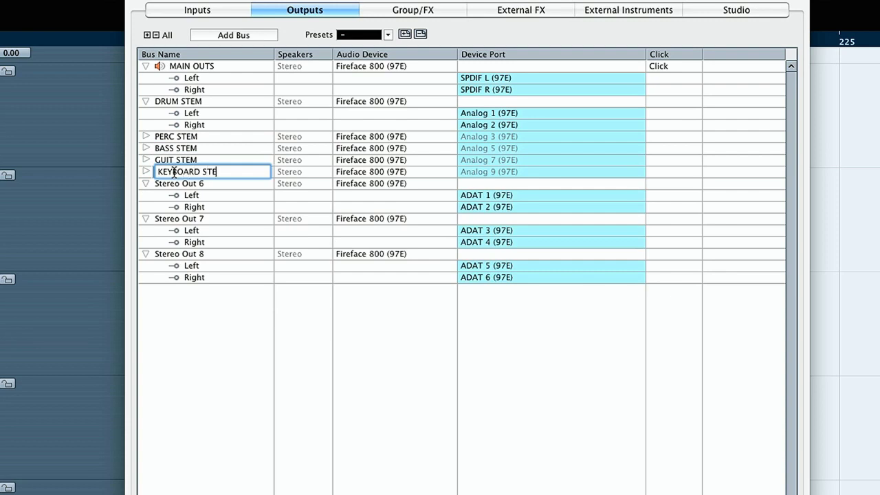
text(M)
key(Return)
Step: Rename Stereo Out 6, 7 and 8 to LEAD STEM, BACK STEM and FX STEM
double_click(172, 183)
text(LEAD S)
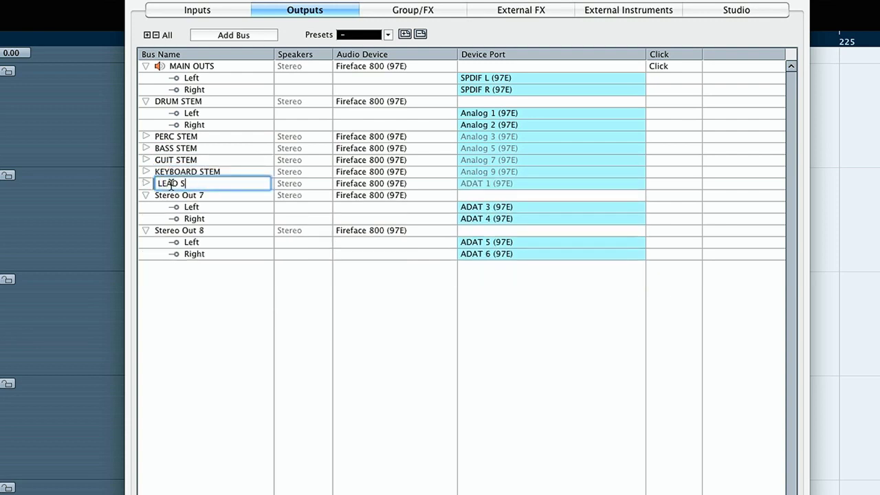
text(TEM)
key(Return)
double_click(172, 195)
text(BAC)
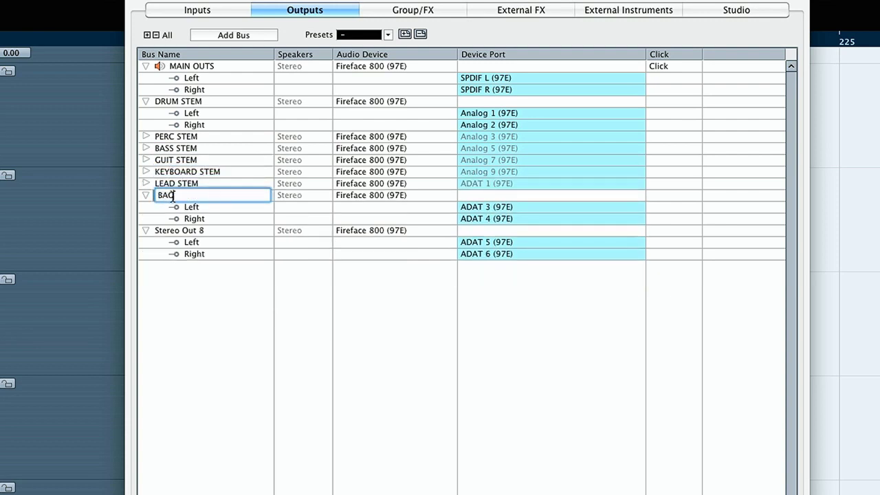
text(K STEM)
key(Return)
double_click(175, 231)
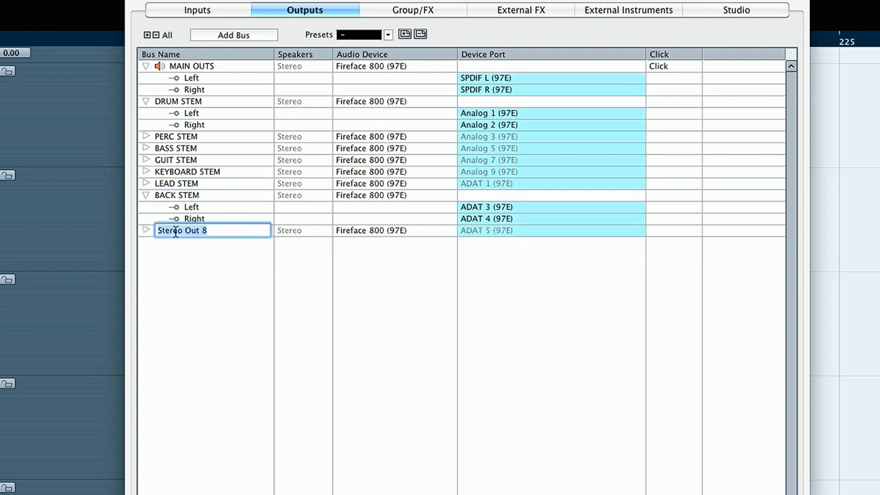
text(FX STEM)
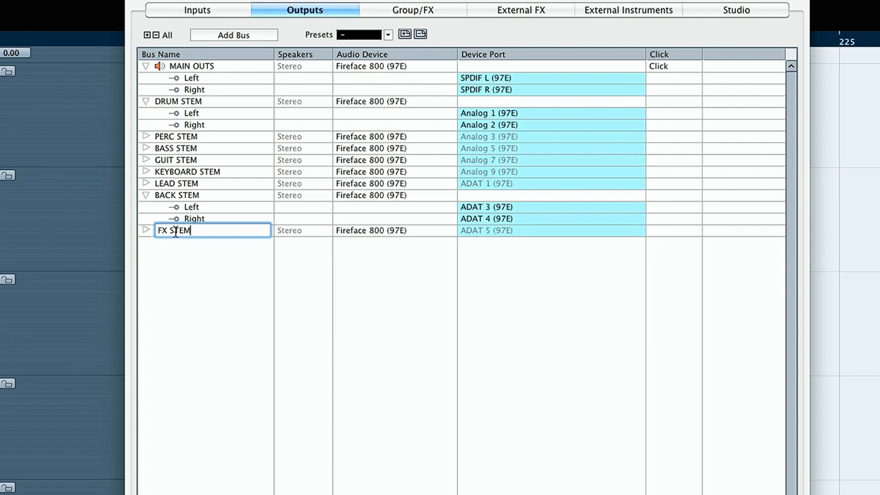
key(Return)
Step: Expand the port rows of all the STEM output buses
click(146, 195)
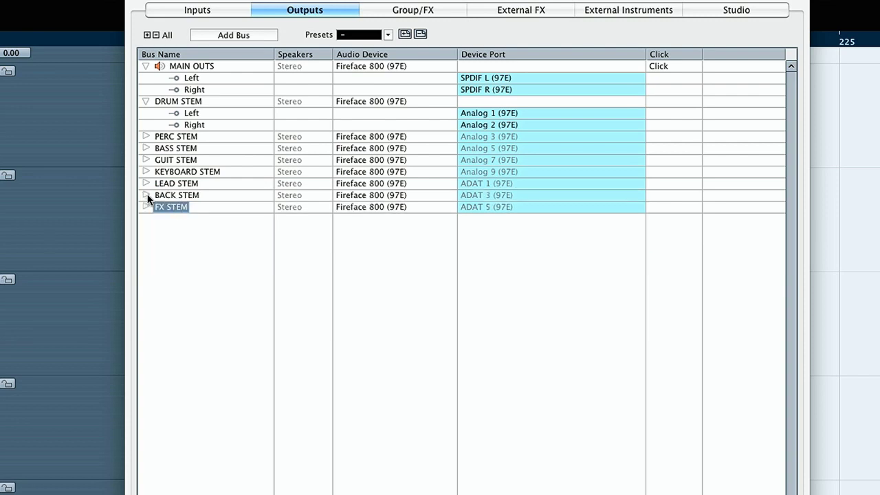
click(146, 196)
click(145, 227)
click(145, 183)
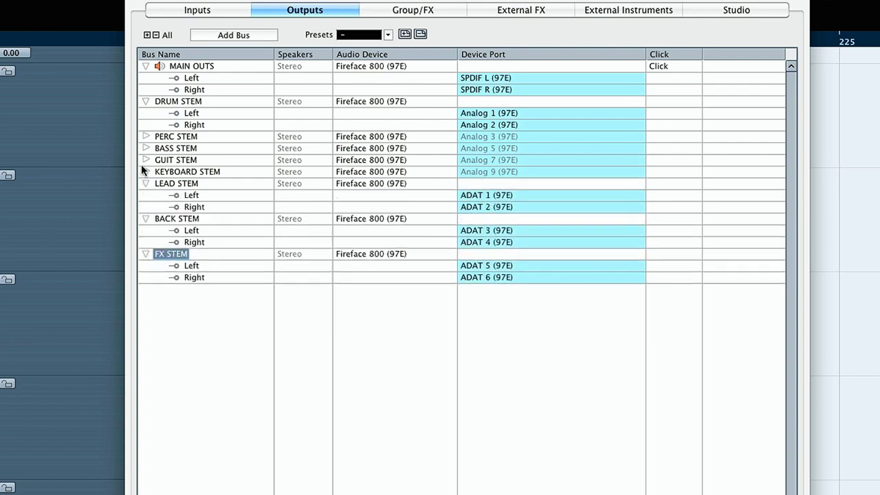
click(145, 169)
click(146, 160)
click(146, 148)
click(145, 136)
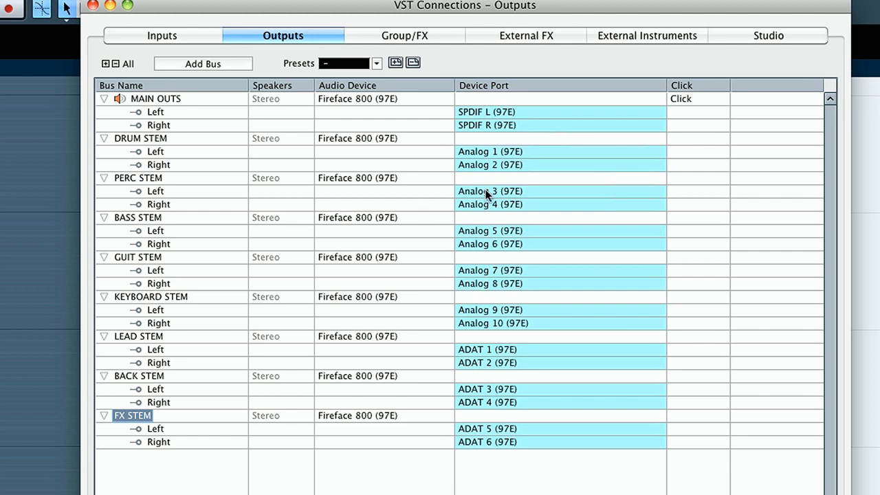
Step: Route PERC STEM and BASS STEM left/right to Analog 1 and Analog 2
click(481, 192)
click(483, 230)
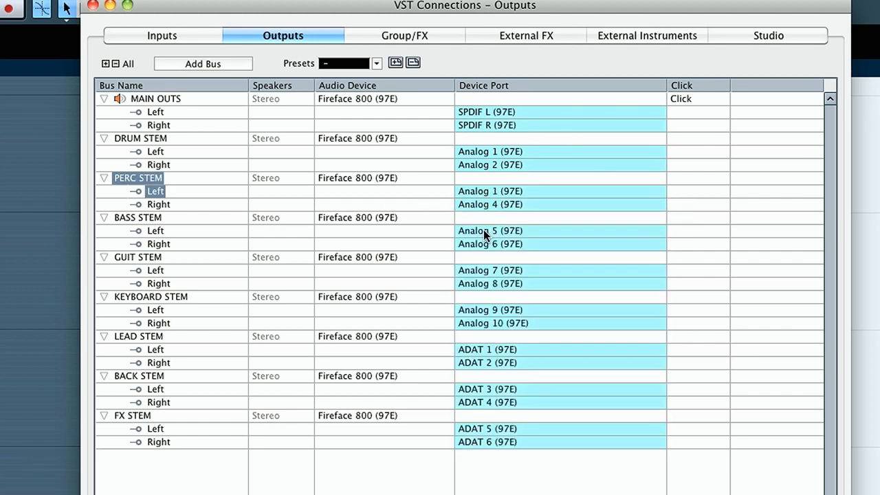
click(484, 204)
click(488, 254)
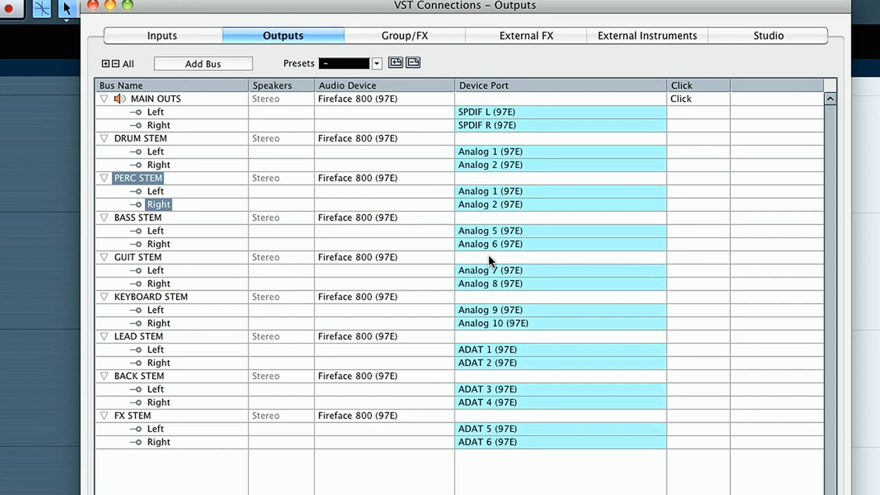
click(483, 230)
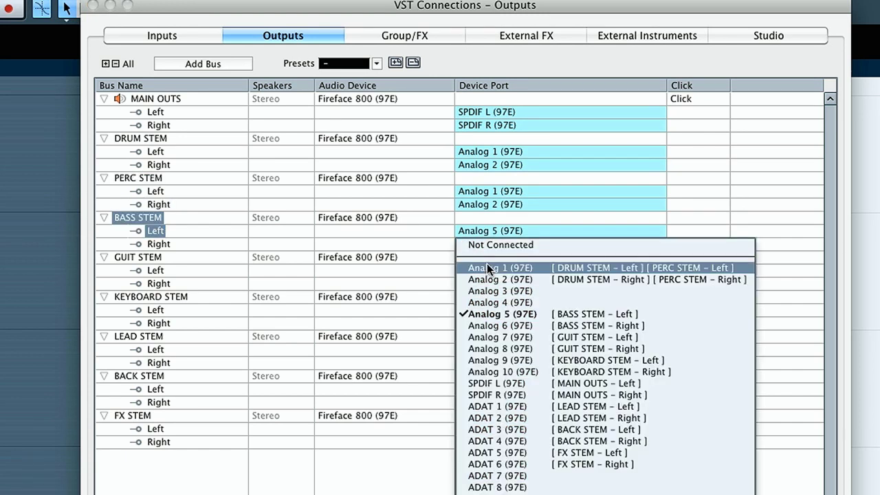
click(487, 268)
click(484, 244)
click(488, 279)
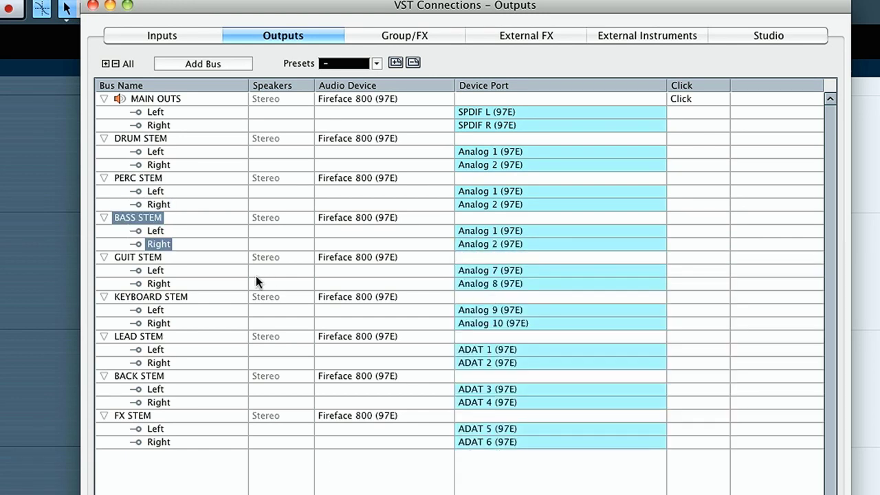
Step: Route GUIT STEM and KEYBOARD STEM left/right to Analog 3 and Analog 4
click(482, 271)
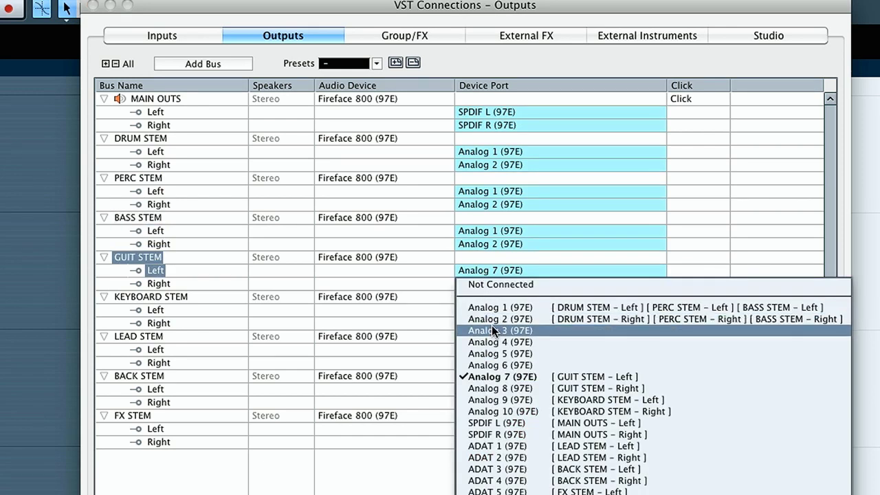
click(491, 326)
click(489, 282)
click(513, 354)
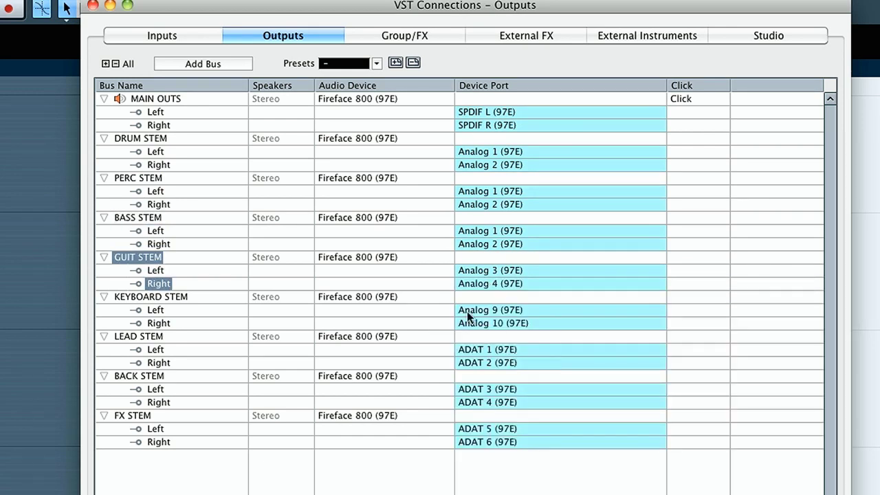
click(484, 309)
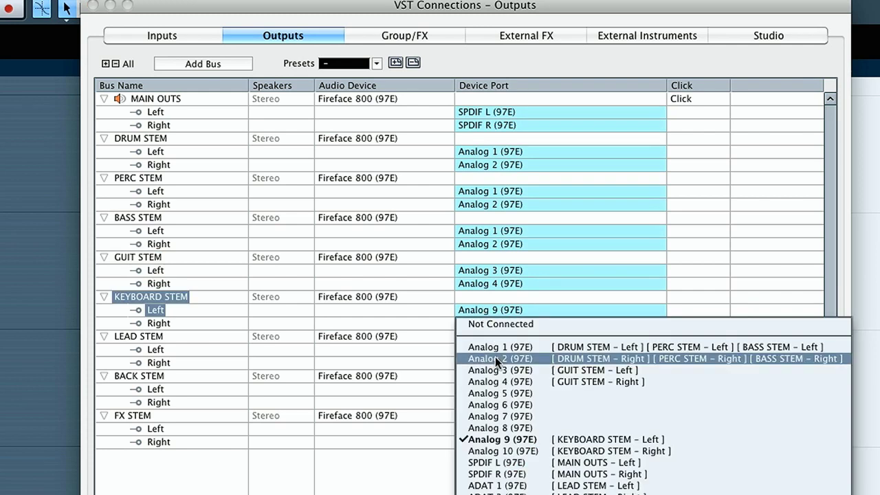
click(503, 371)
click(487, 323)
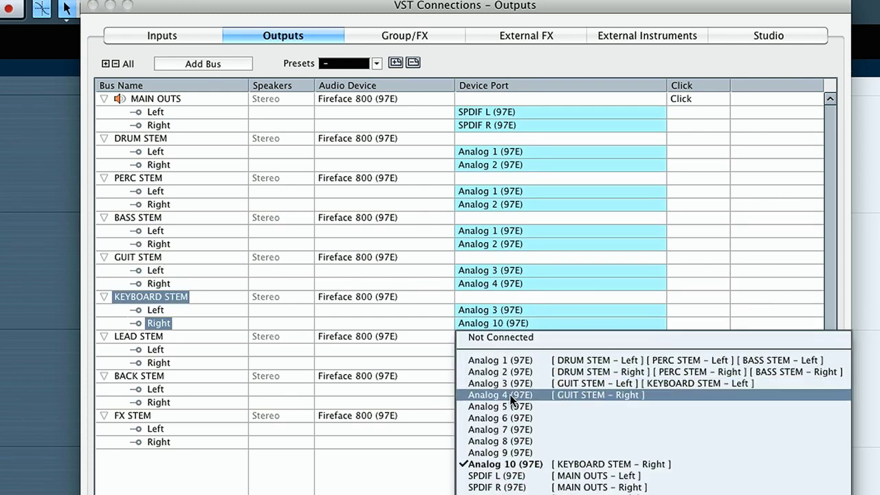
click(515, 391)
Step: Route LEAD and BACK STEM to Analog 5/6, and FX STEM to Analog 7/8
click(482, 349)
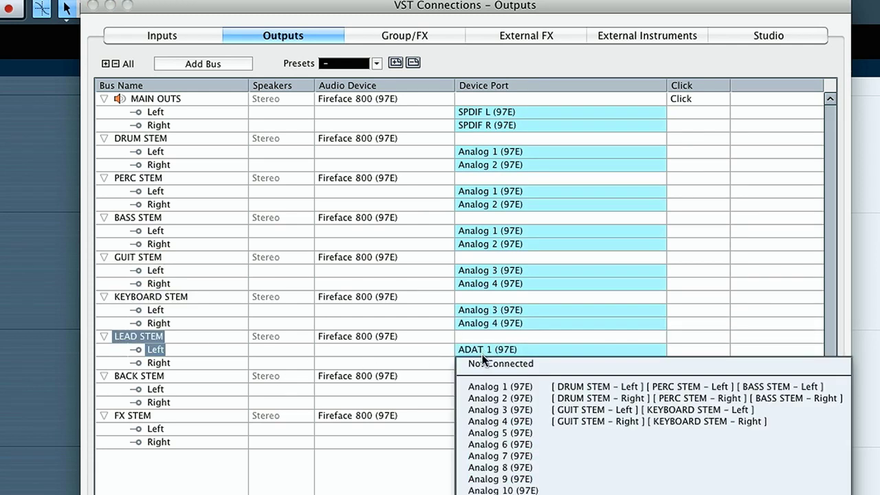
click(489, 439)
click(484, 362)
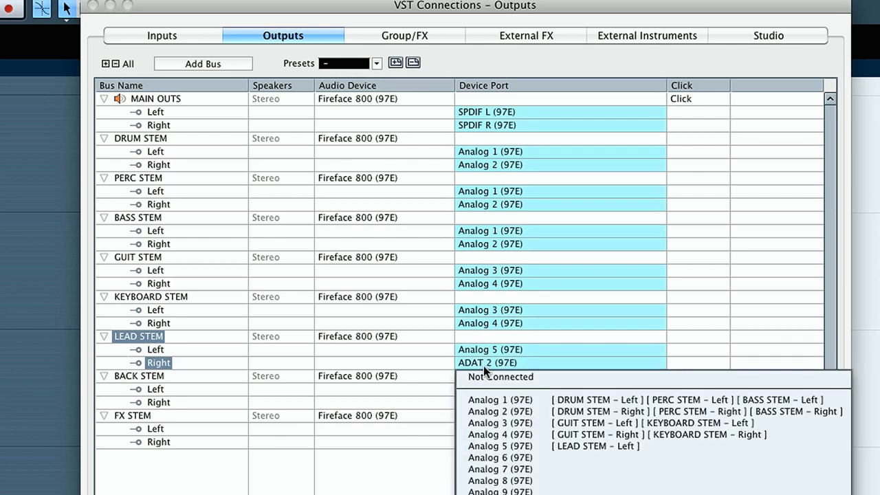
click(485, 468)
click(486, 391)
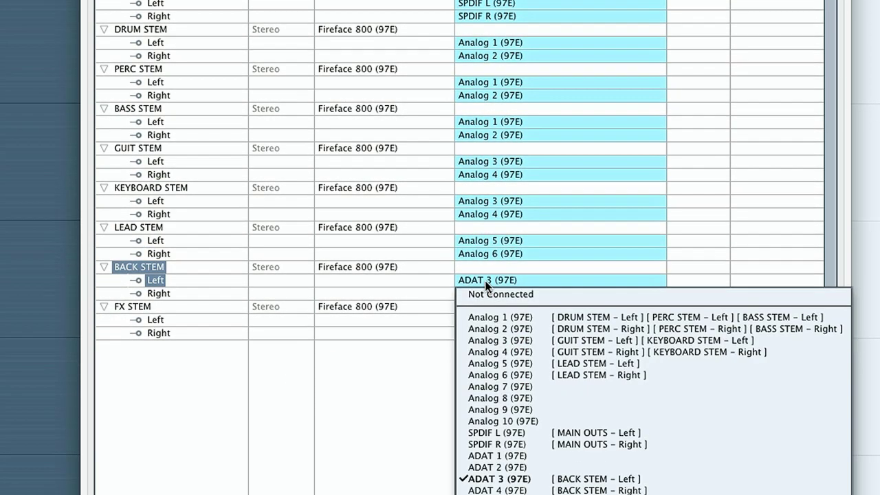
click(505, 473)
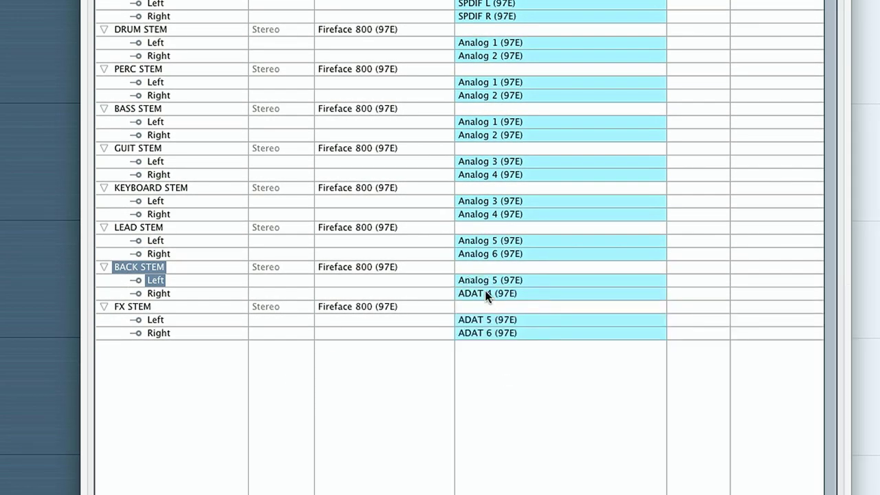
click(486, 296)
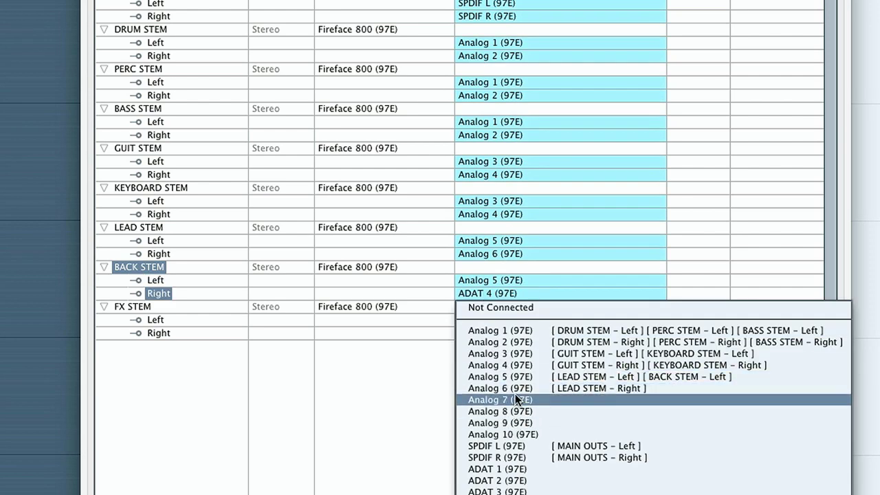
click(515, 390)
click(478, 322)
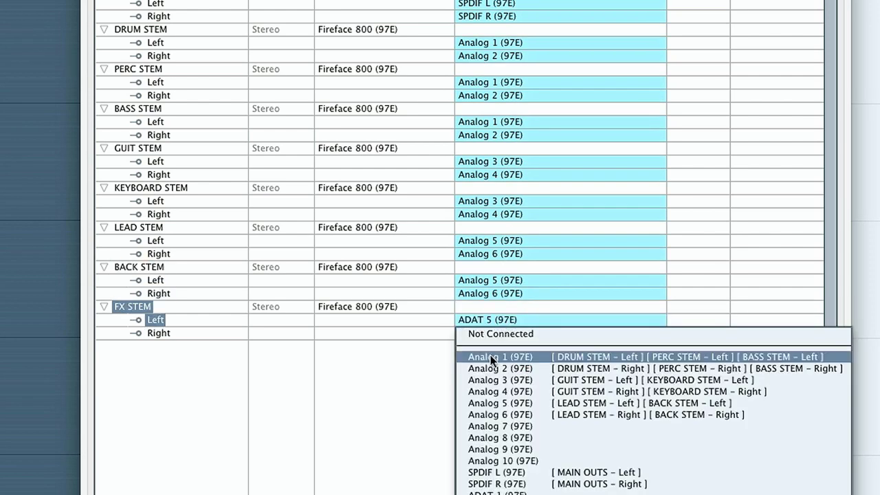
click(512, 426)
click(486, 333)
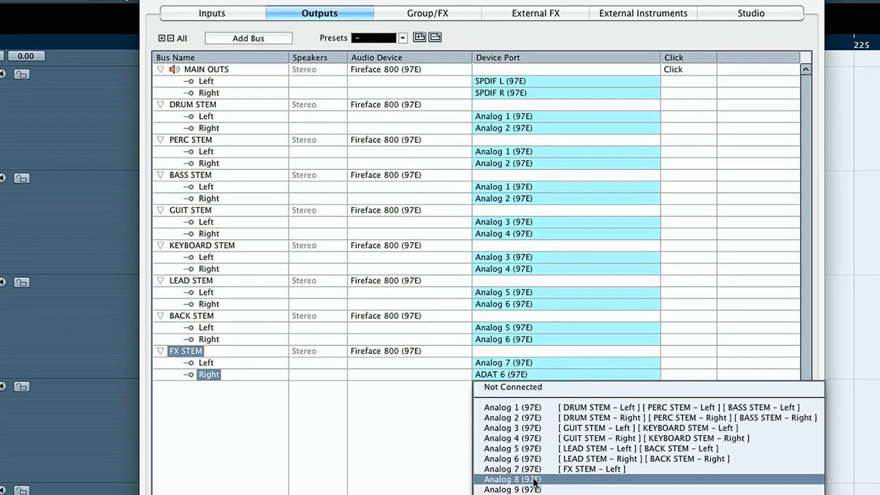
click(500, 452)
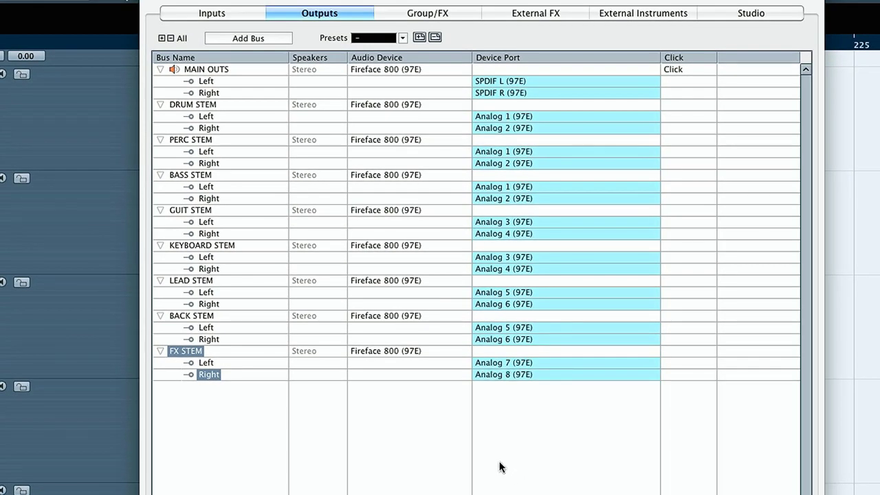
Step: Switch to the Inputs page, where Stereo In uses Fireface 800 Analog 1 and 2
click(218, 15)
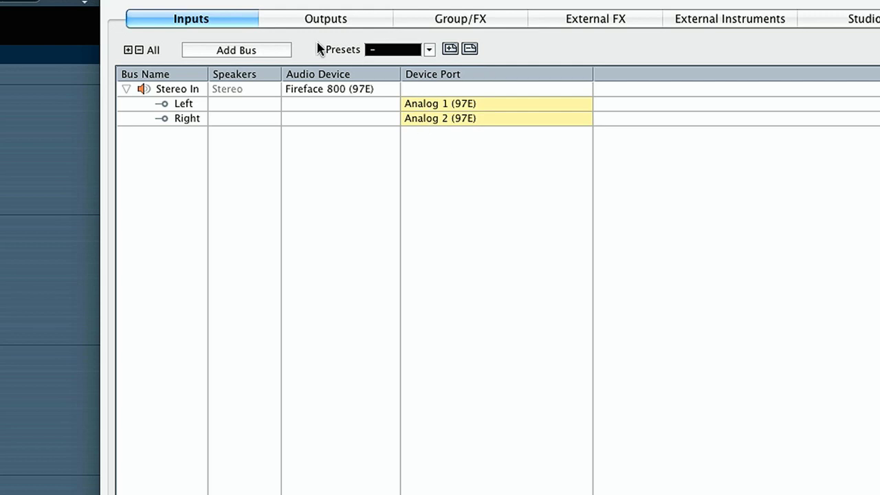
click(318, 20)
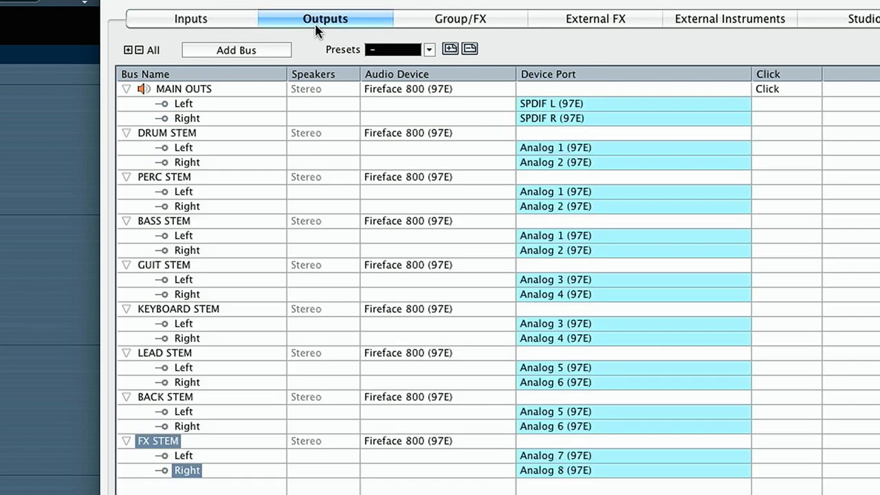
click(210, 19)
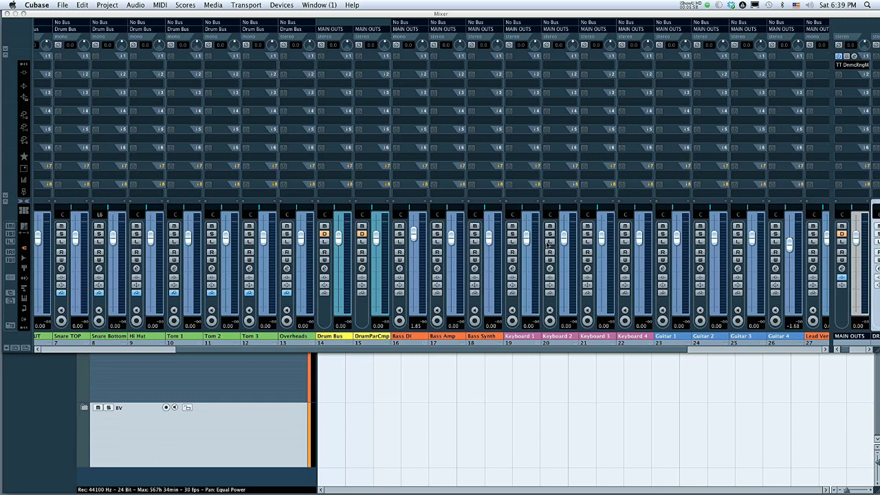
Step: Widen the mixer's output section to show MAIN OUTS and all eight STEM channels
scroll(548, 242, right, 5)
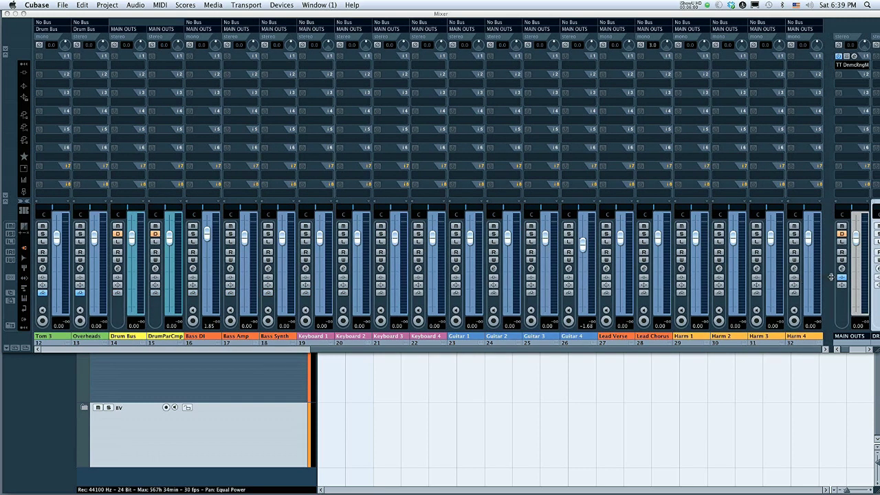
click(868, 292)
drag(811, 296, 505, 298)
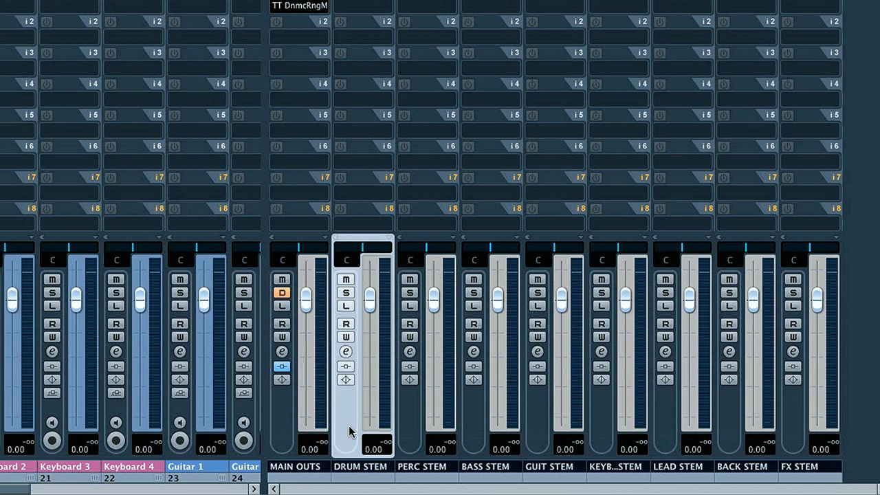
click(424, 435)
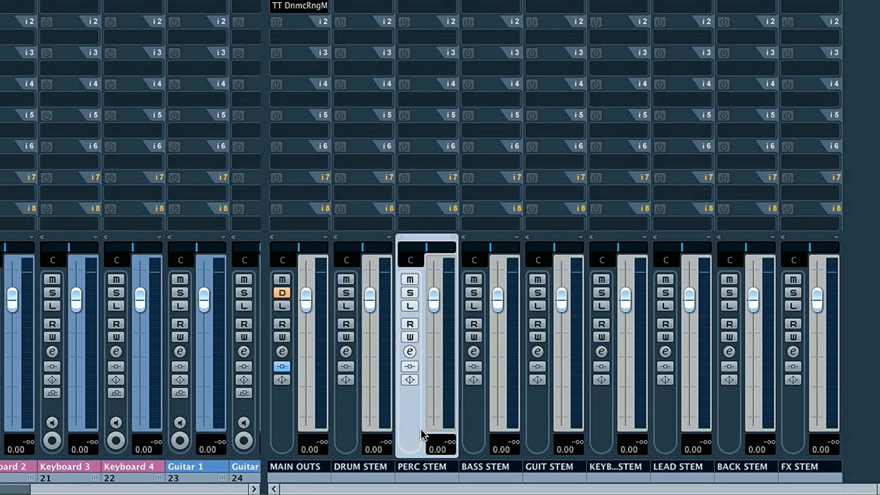
click(476, 434)
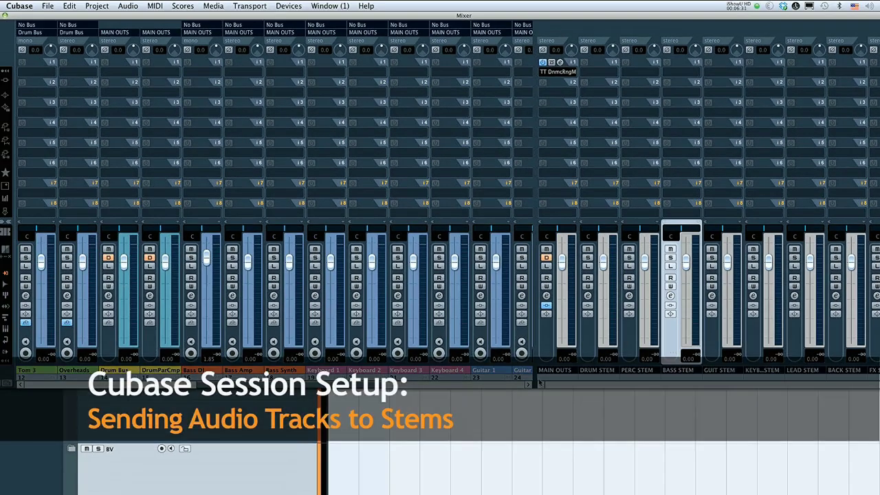
Step: Route FX 1-Plate, FX 2-Hall, FX 3-Delay and FX 4-Delay 2 to FX STEM
drag(535, 383, 572, 383)
scroll(368, 336, left, 10)
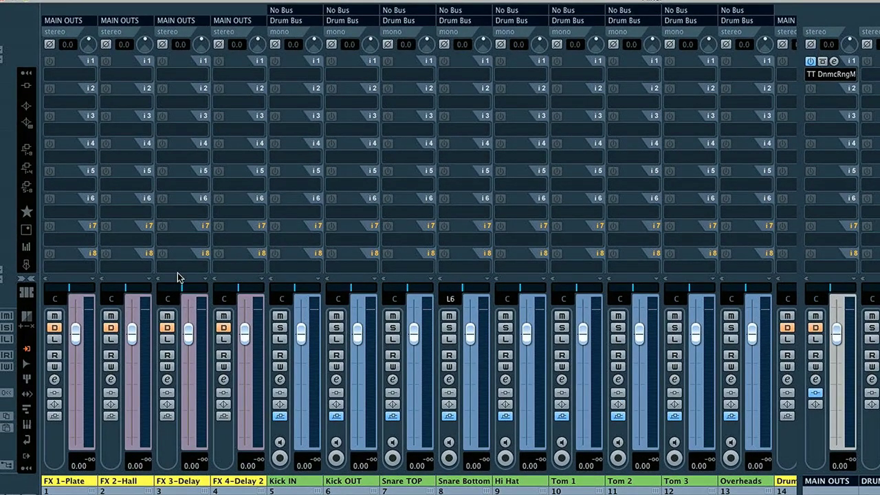
click(62, 20)
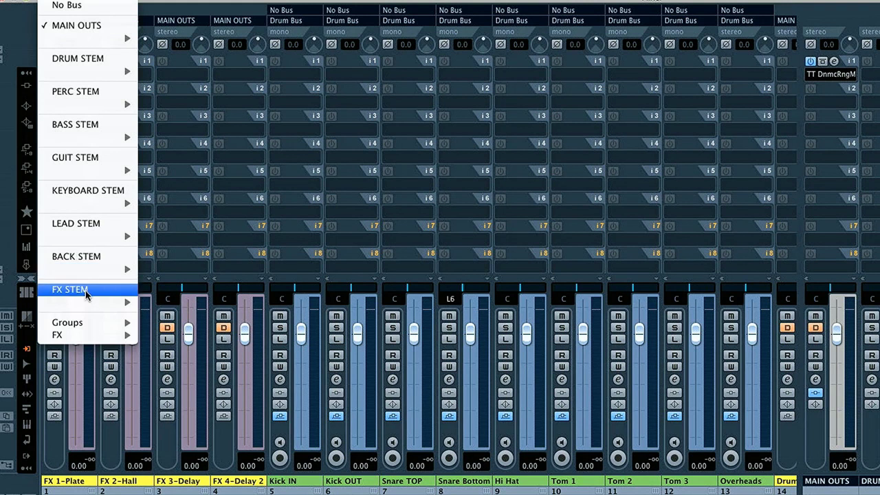
click(86, 290)
click(118, 21)
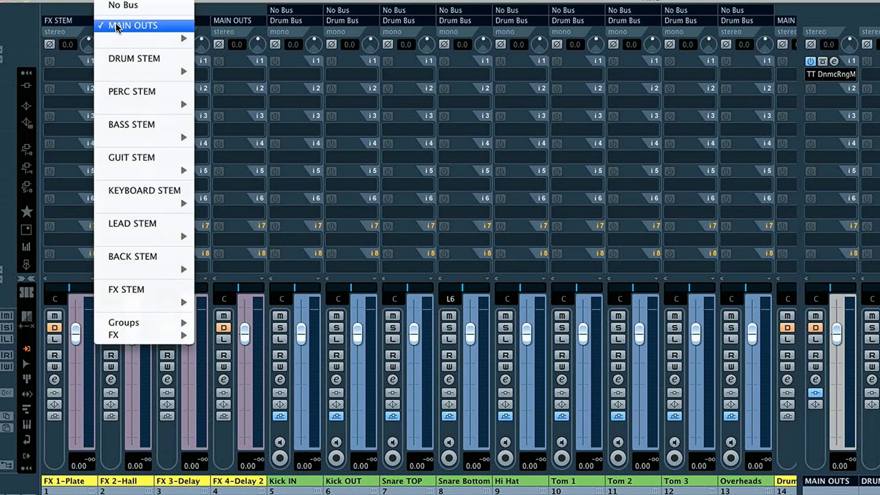
click(145, 295)
click(174, 21)
mouse_move(207, 322)
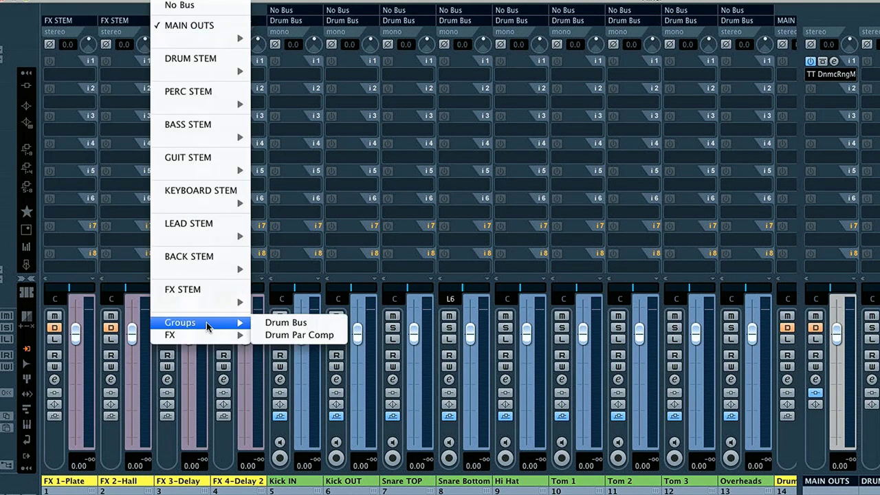
click(206, 293)
click(230, 20)
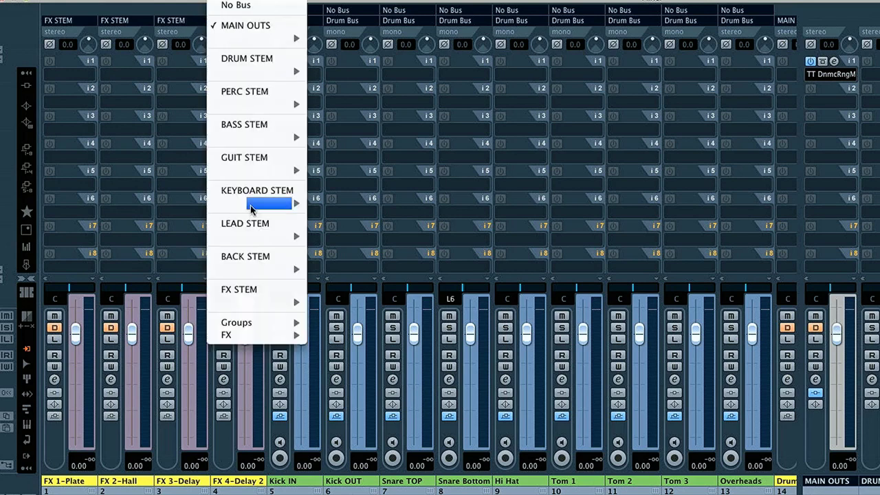
click(285, 289)
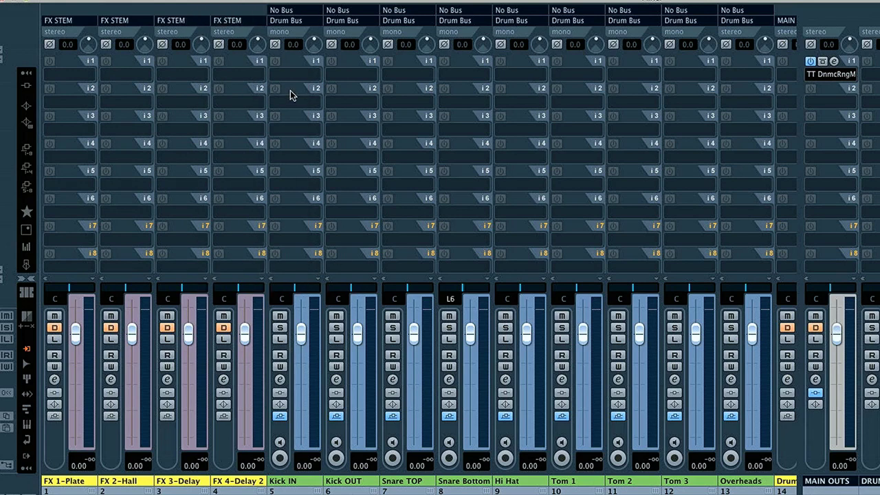
Step: Send Drum Bus and DrumParCmp to DRUM STEM, and Bass DI to BASS STEM
scroll(385, 62, right, 5)
click(490, 21)
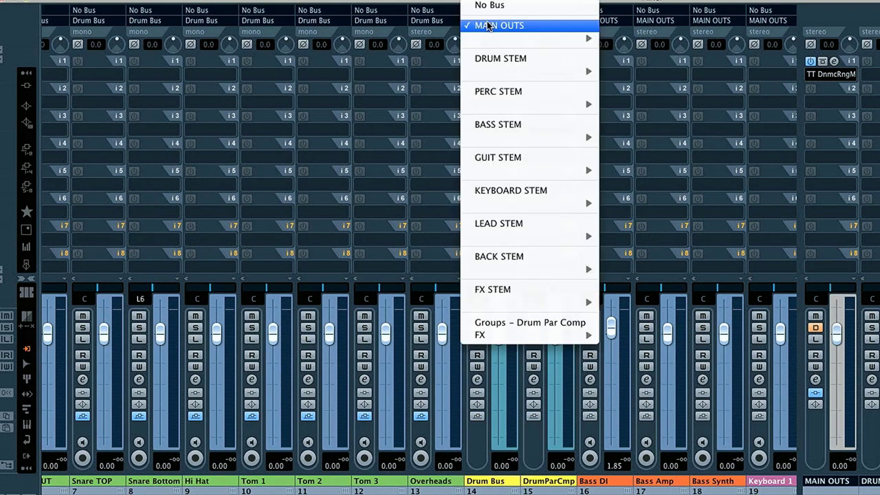
click(500, 58)
click(546, 21)
click(557, 58)
click(602, 20)
click(609, 125)
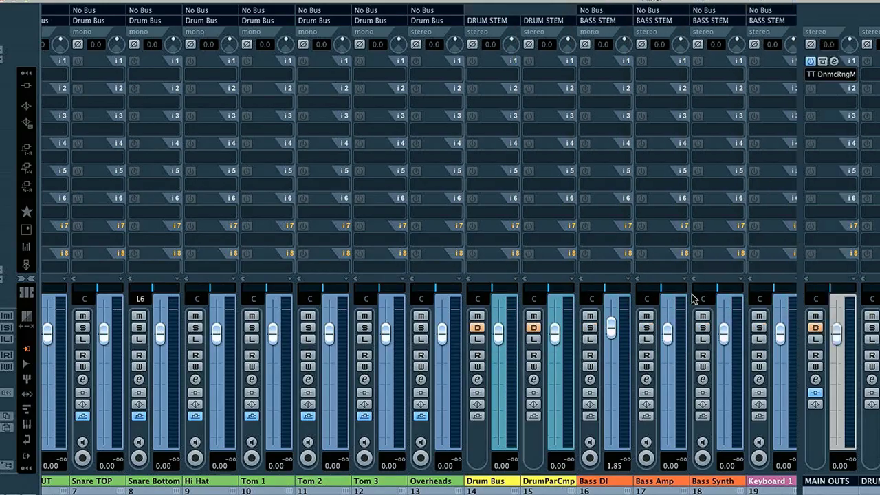
Step: Route the bass, keyboard, guitar and lead vocal channels to BASS, KEYBOARD, GUIT and LEAD STEM
scroll(693, 300, right, 3)
click(590, 21)
click(621, 90)
scroll(605, 82, right, 5)
click(511, 21)
click(531, 157)
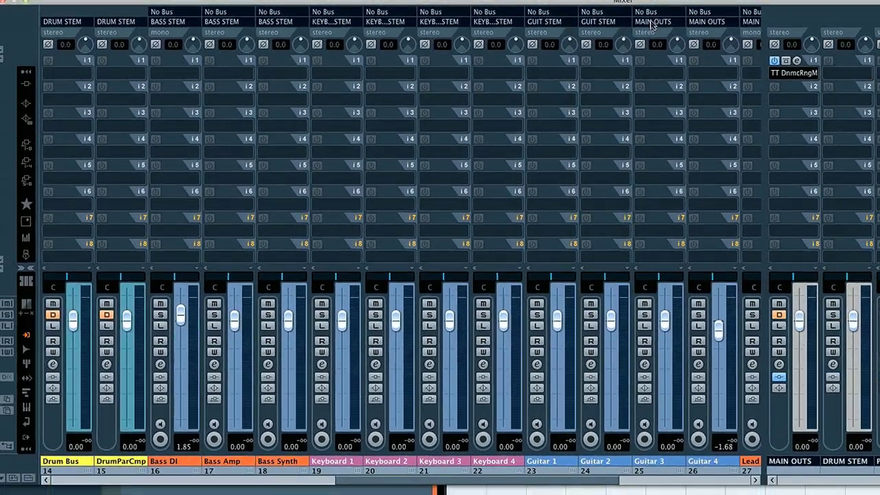
click(652, 21)
click(671, 148)
Step: Send Harm 2 and Harm 3 to BACK STEM
click(466, 27)
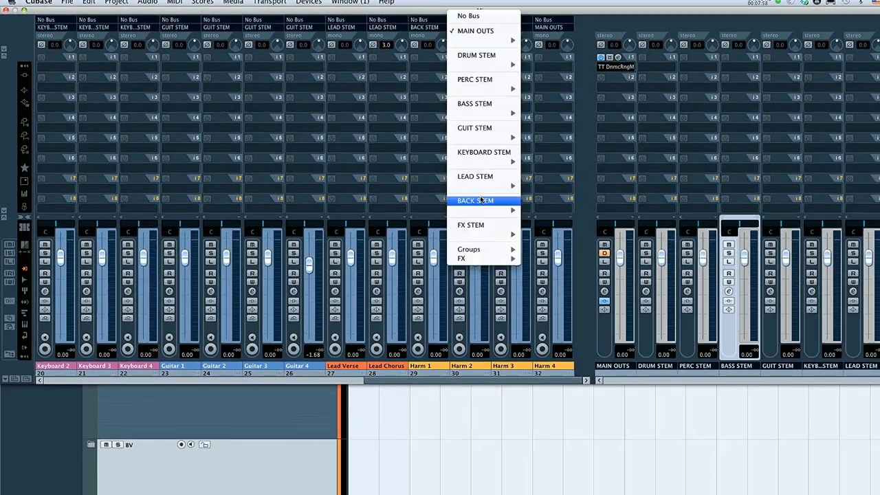
click(481, 201)
click(502, 27)
click(513, 204)
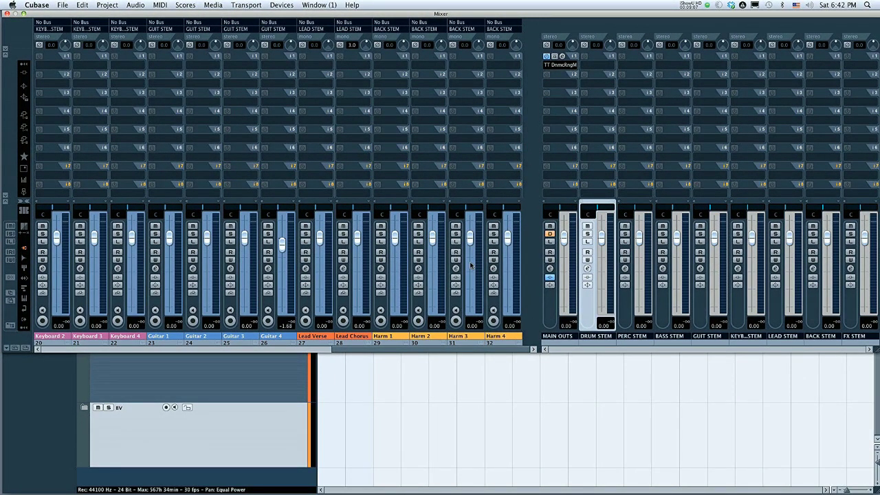
drag(471, 351, 514, 350)
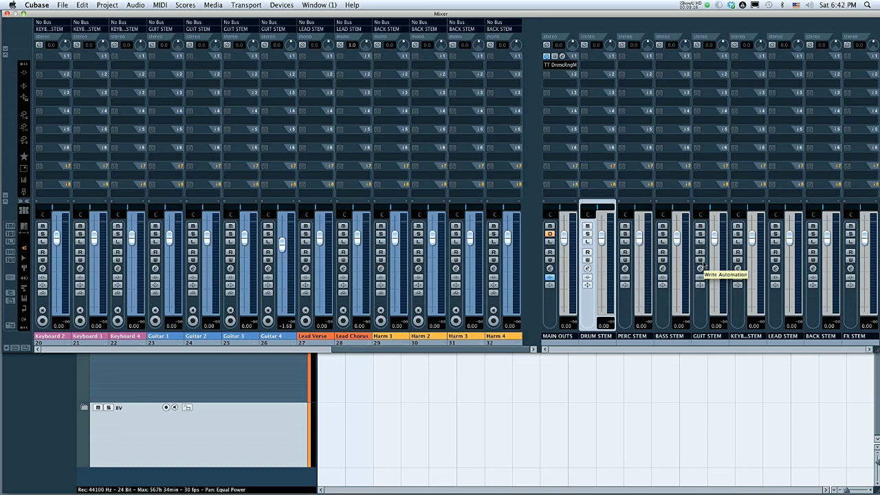
Step: Show the Stereo In channel and add a new audio track after Harm 4
click(24, 250)
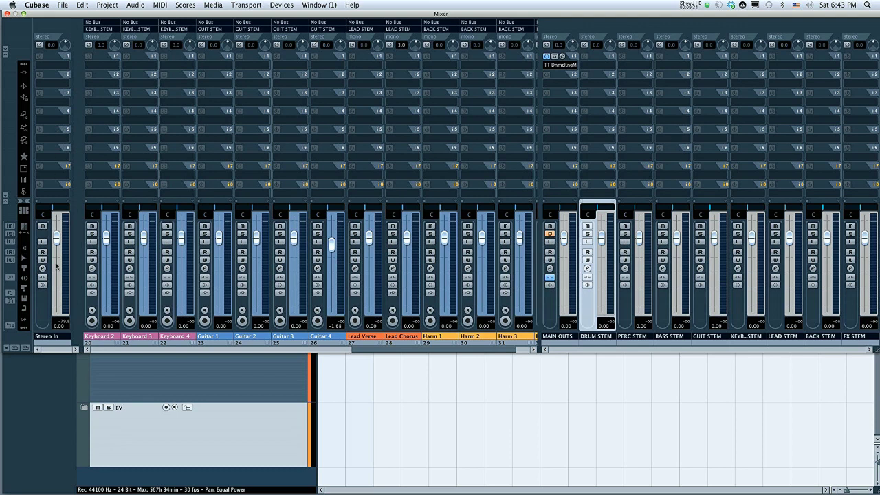
scroll(382, 352, right, 1)
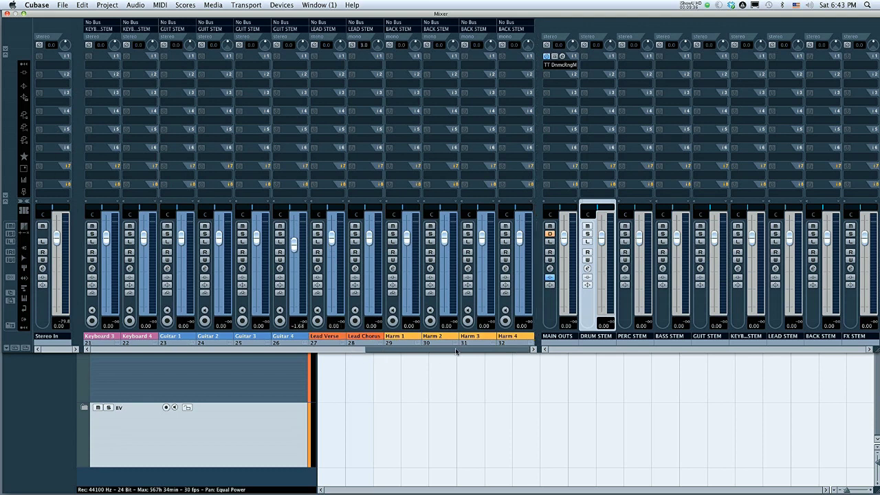
click(507, 308)
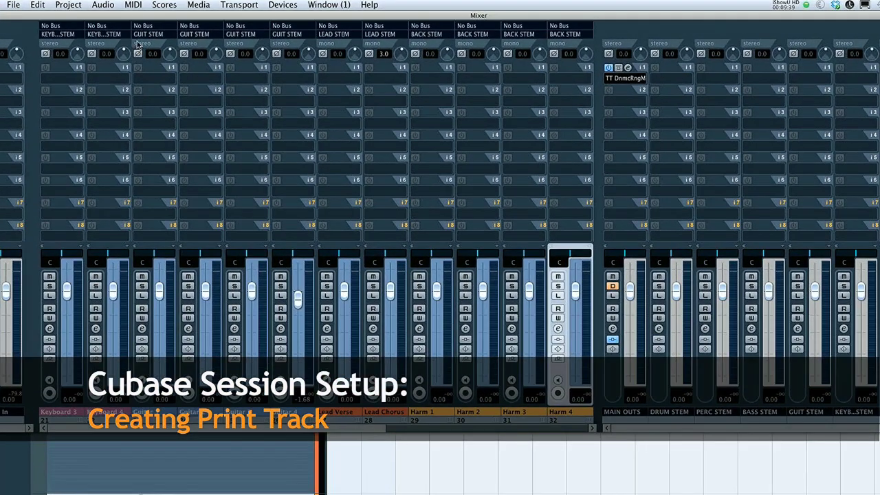
click(68, 4)
mouse_move(73, 17)
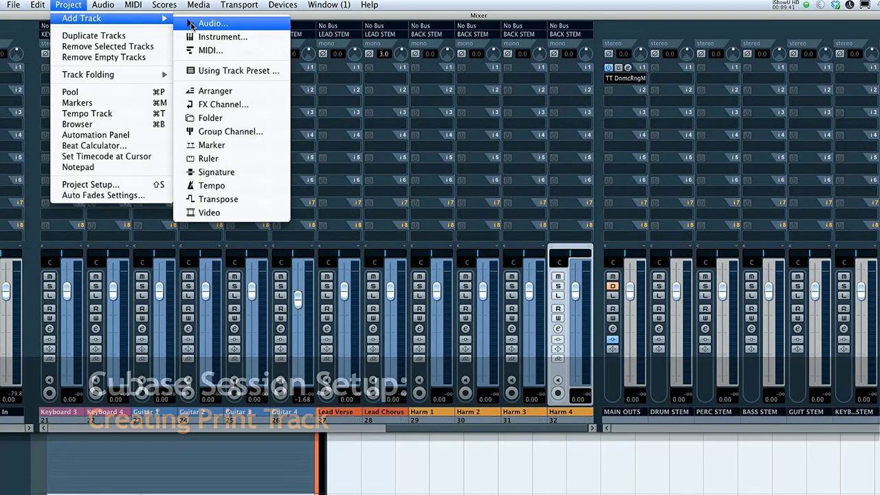
click(194, 24)
click(817, 472)
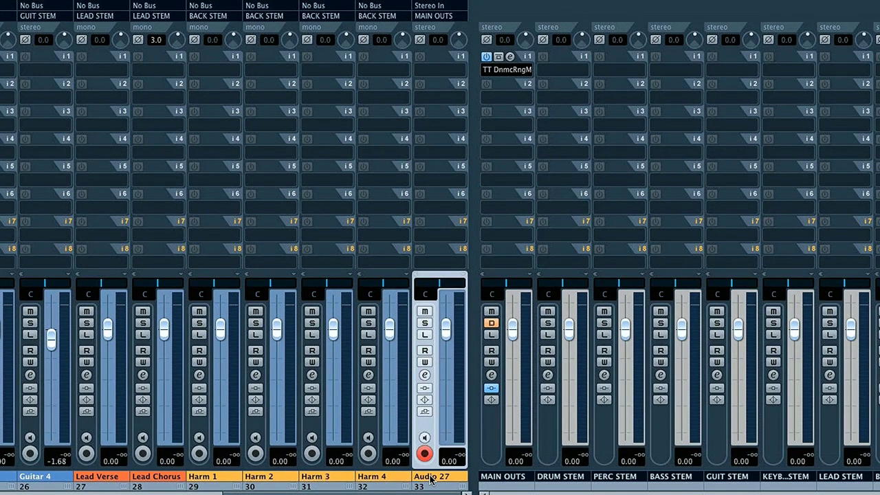
Step: Rename the new Audio 27 track to PRINT TRACK
double_click(562, 414)
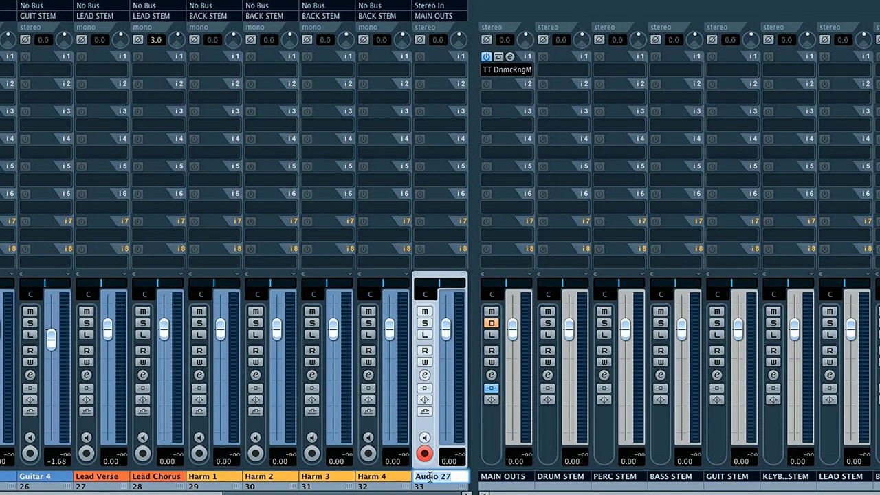
text(PRINT TRACK)
key(Return)
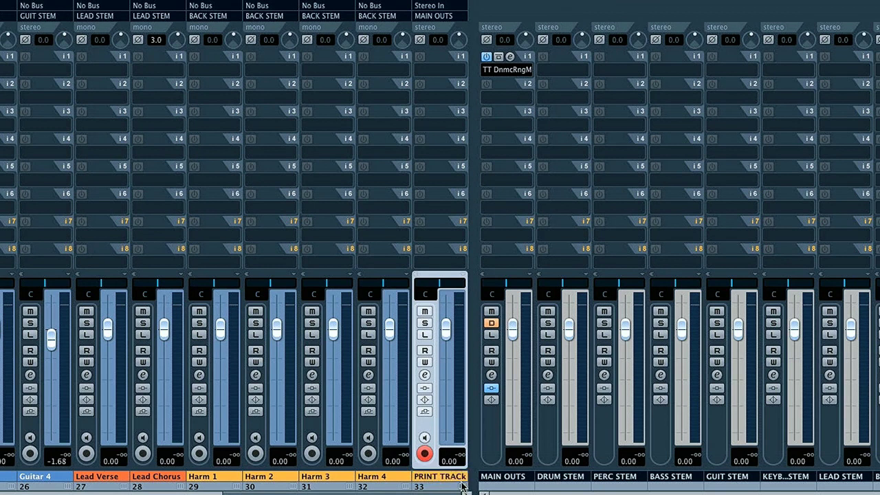
click(462, 488)
Step: Colour PRINT TRACK pinkish-red, then toggle its input monitoring on and off
click(715, 489)
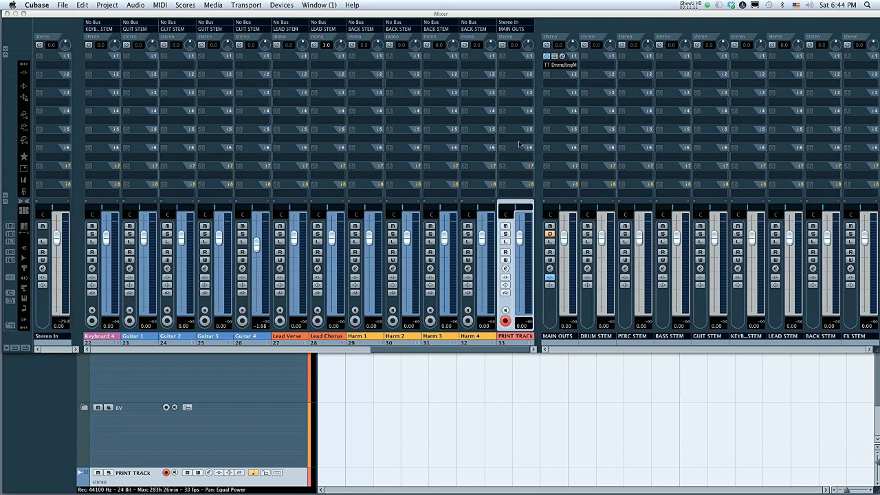
click(505, 311)
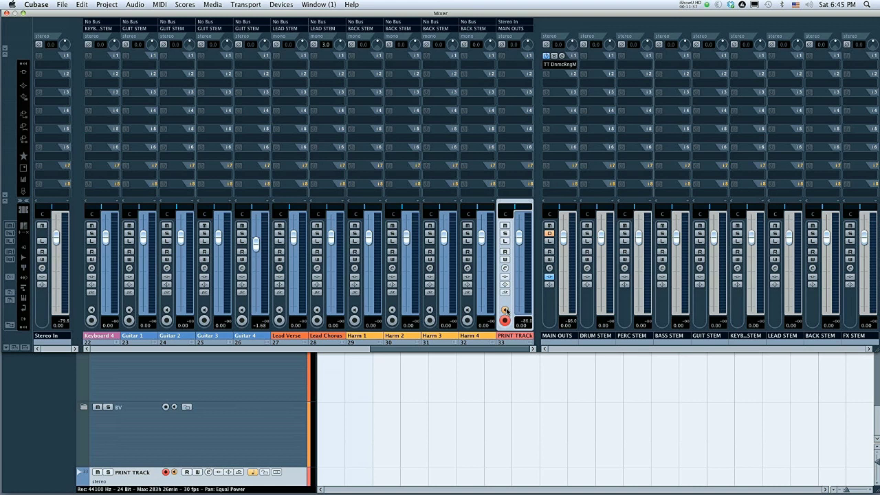
click(505, 311)
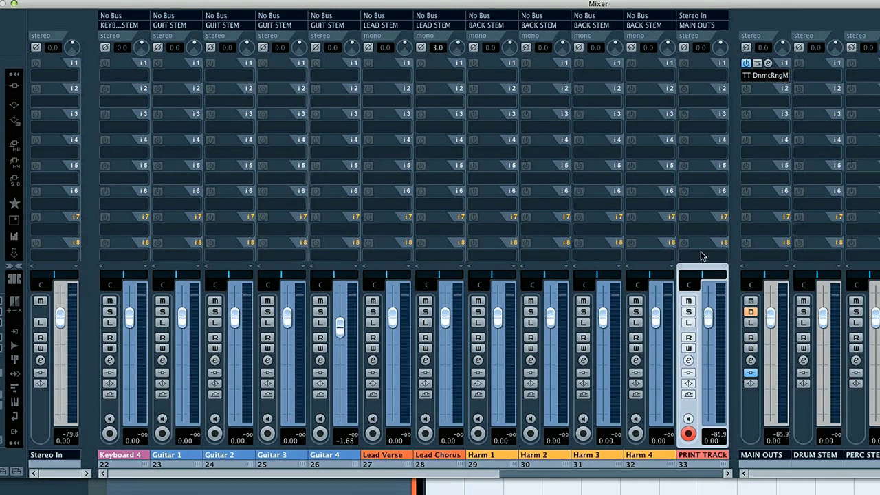
Step: Load Sonnox Oxford Limiter NV into insert slot 1 of the Stereo In channel, then close its window
click(55, 75)
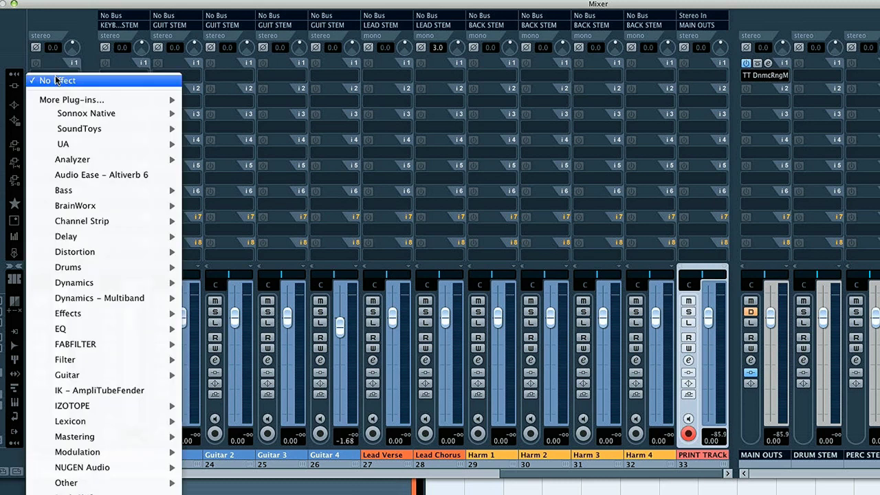
mouse_move(71, 119)
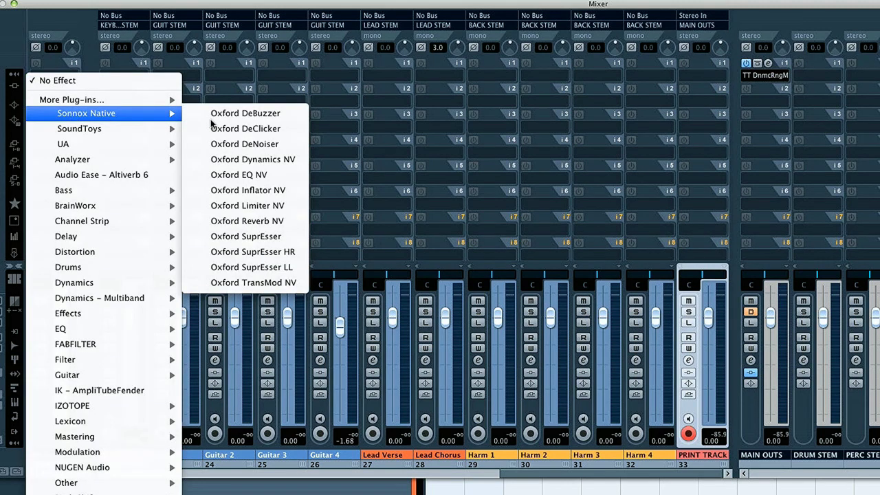
click(268, 205)
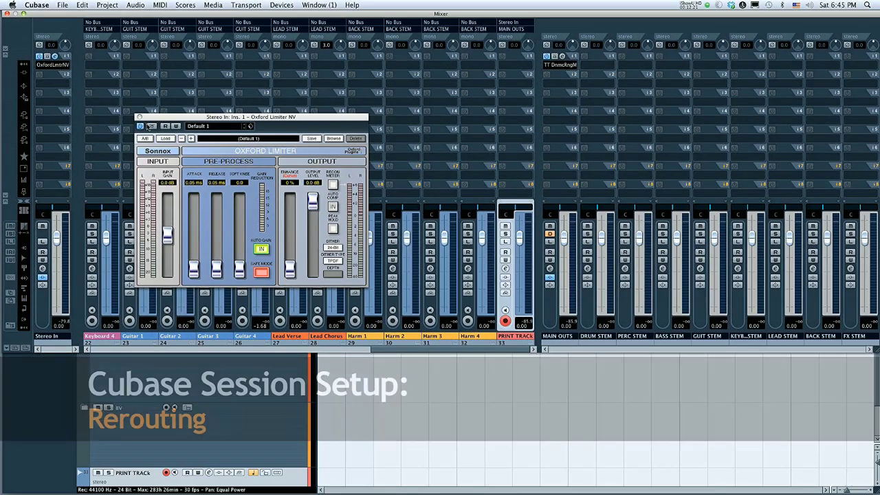
key(super+w)
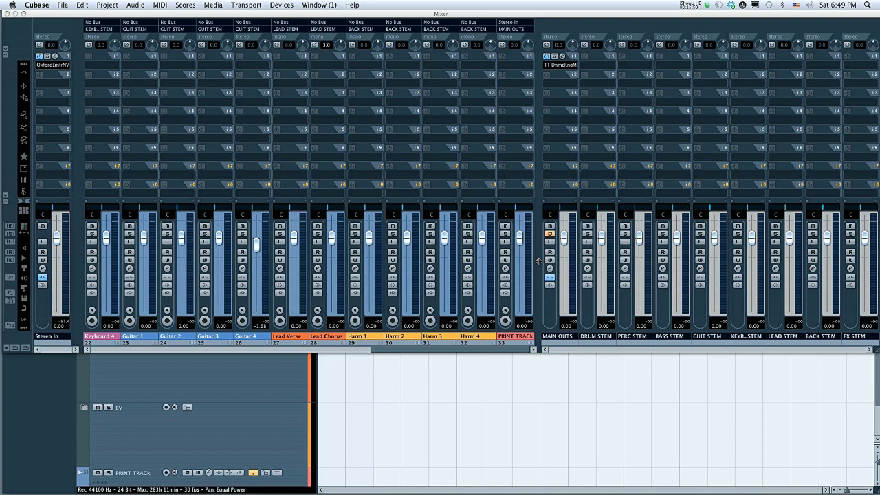
Step: In VST Connections Outputs, expand the DRUM, PERC, BASS, GUIT, KEYBOARD, LEAD, BACK and FX stem buses
click(281, 5)
click(309, 103)
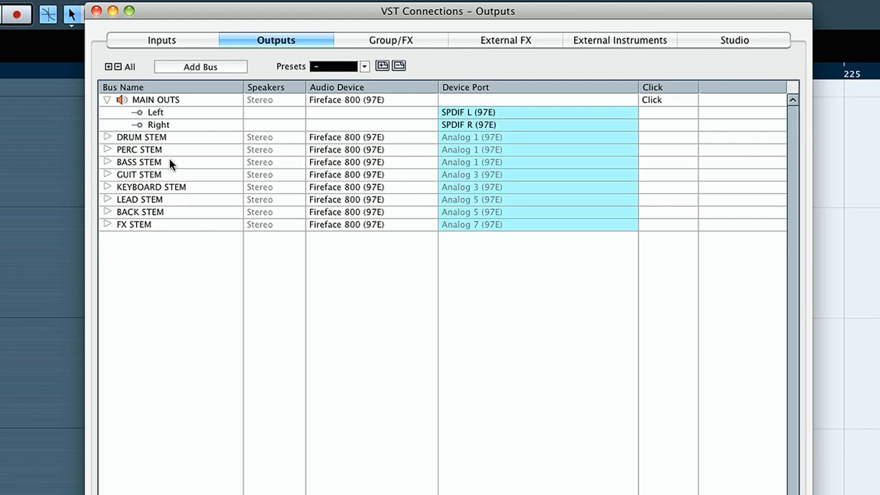
click(105, 136)
click(106, 175)
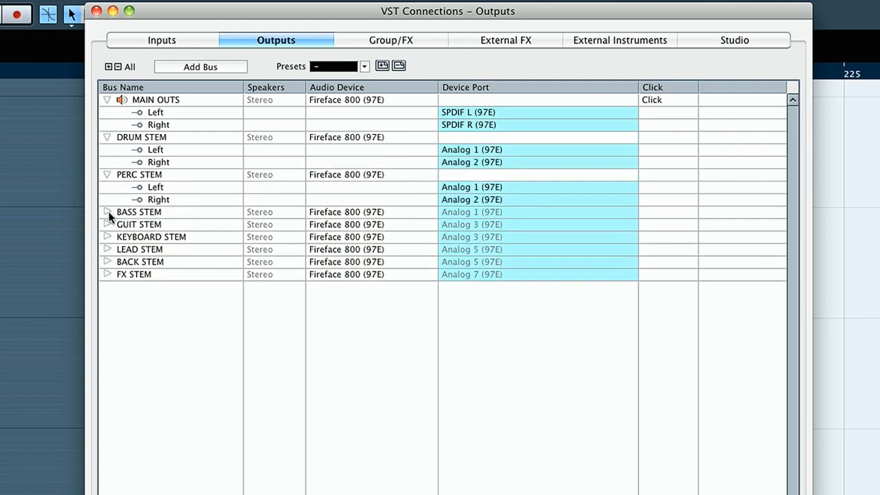
click(106, 212)
click(106, 249)
click(106, 287)
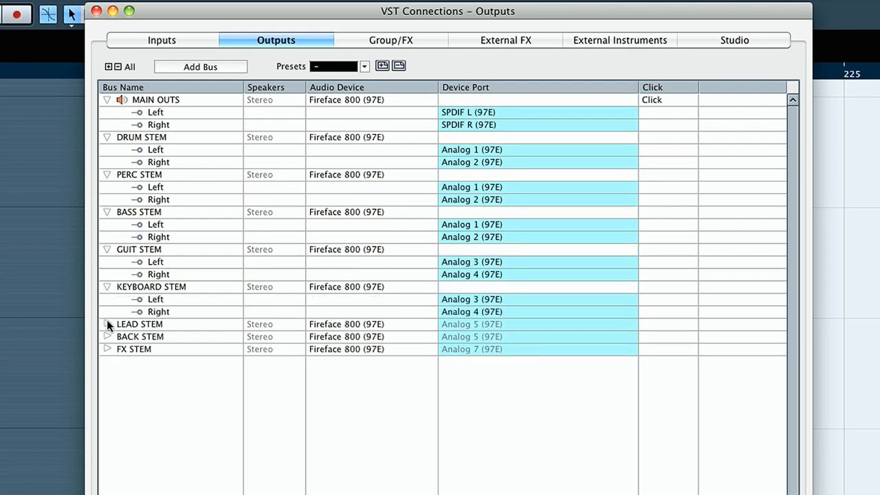
click(106, 323)
click(106, 360)
click(106, 399)
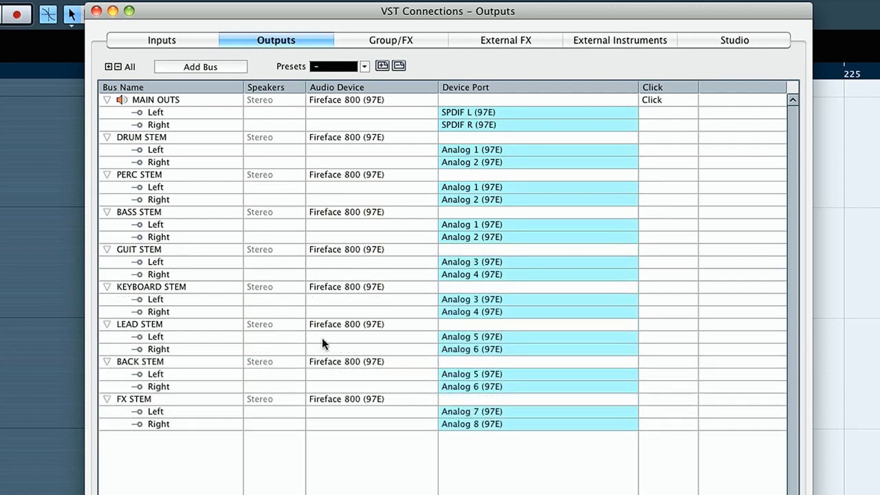